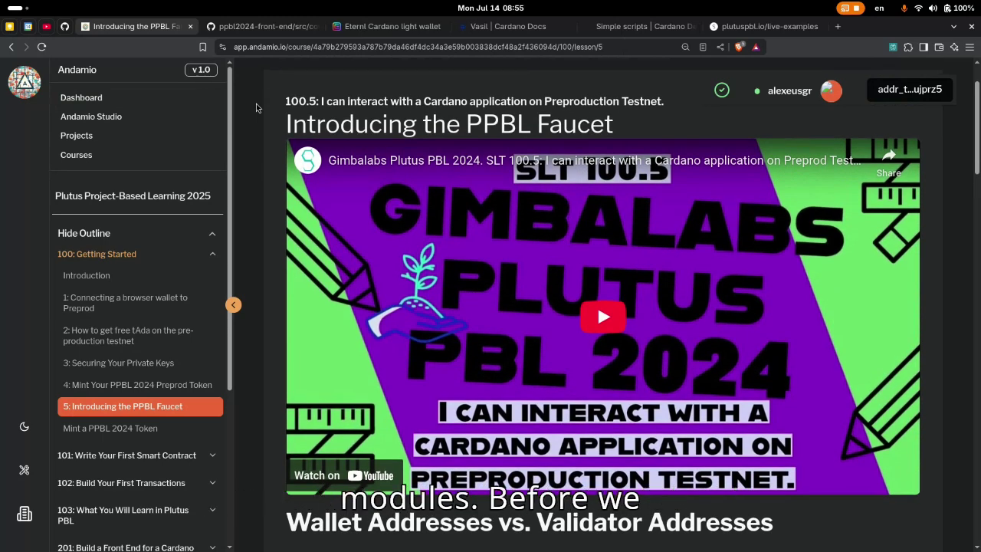
Check the PPBL 2024 token's asset details in the Eternl wallet, then close the details and the transaction details.
scroll(256, 103, down, 4)
scroll(256, 104, down, 1)
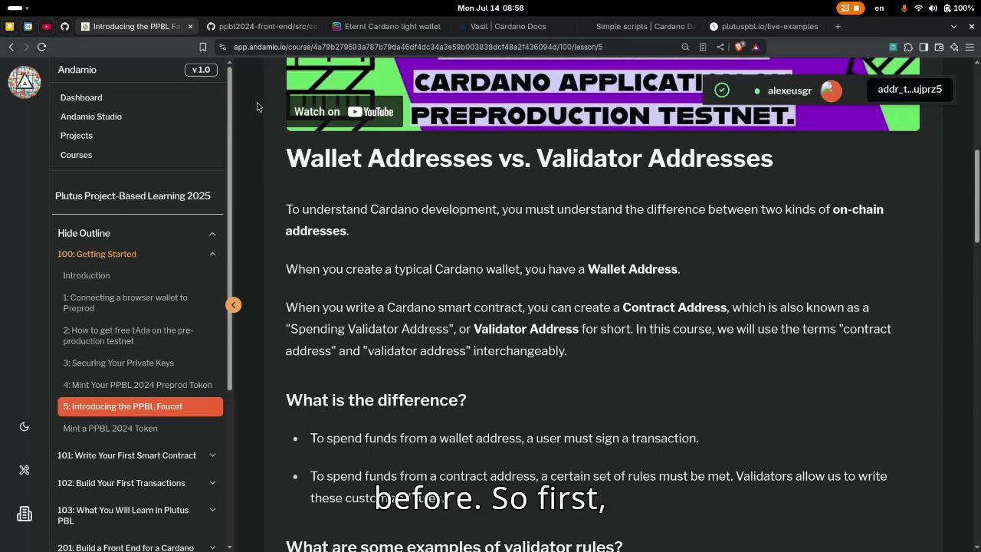
click(387, 26)
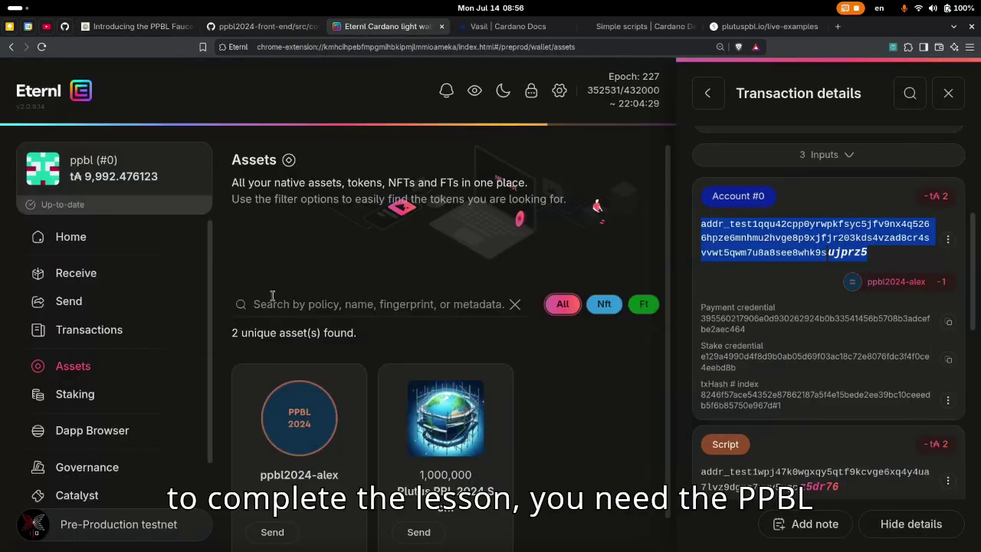
click(334, 430)
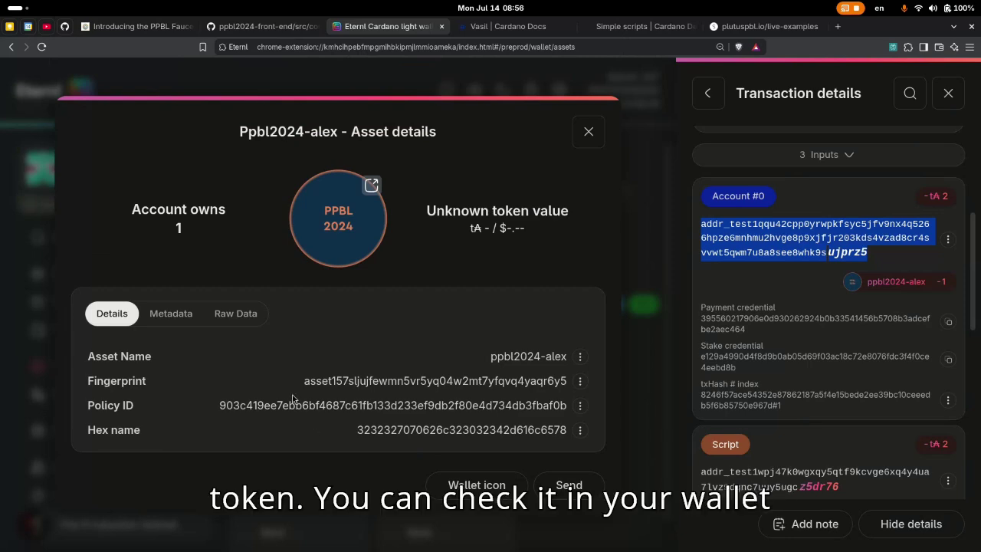
key(Escape)
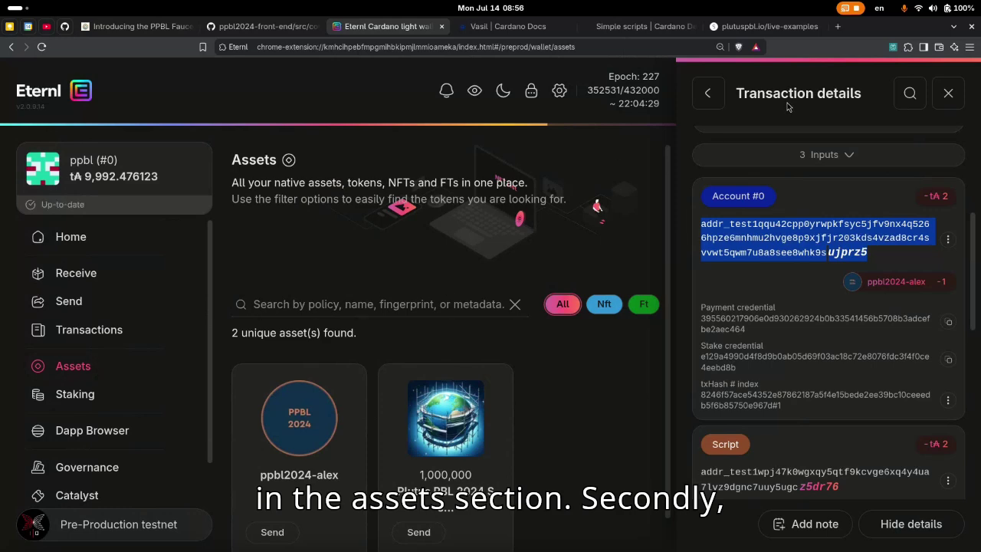
click(949, 94)
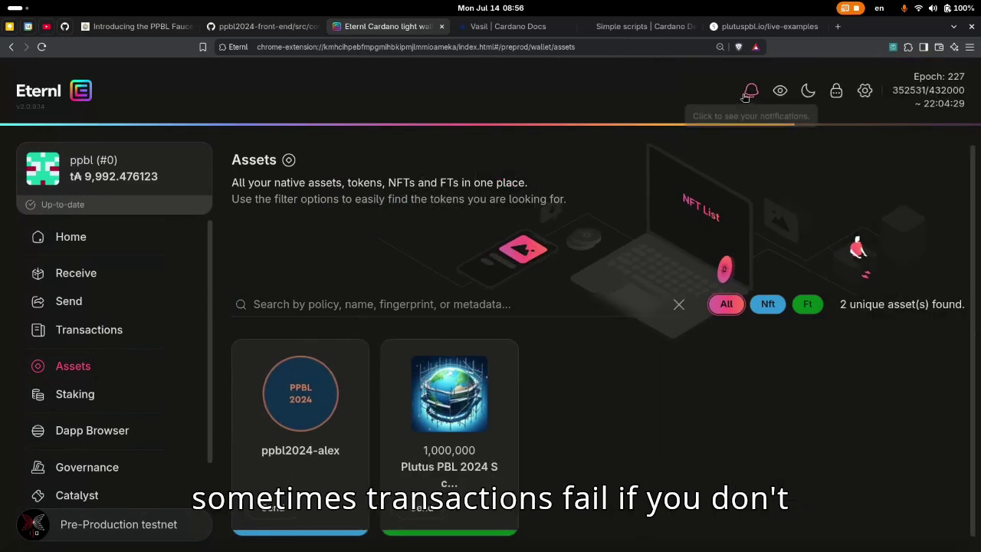
Search the wallet settings for "colla" to view the account's collateral option, then close the settings.
click(864, 90)
text(colla)
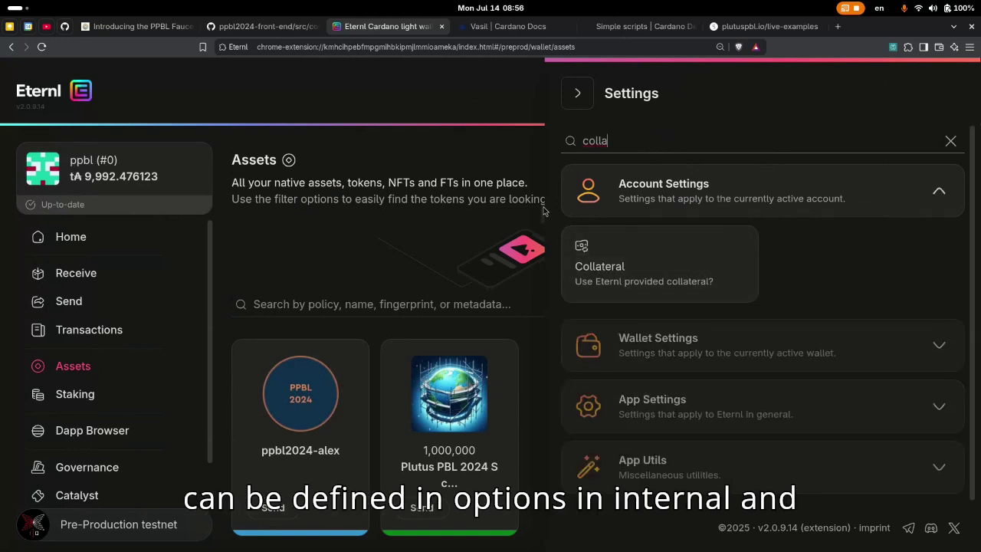
click(426, 152)
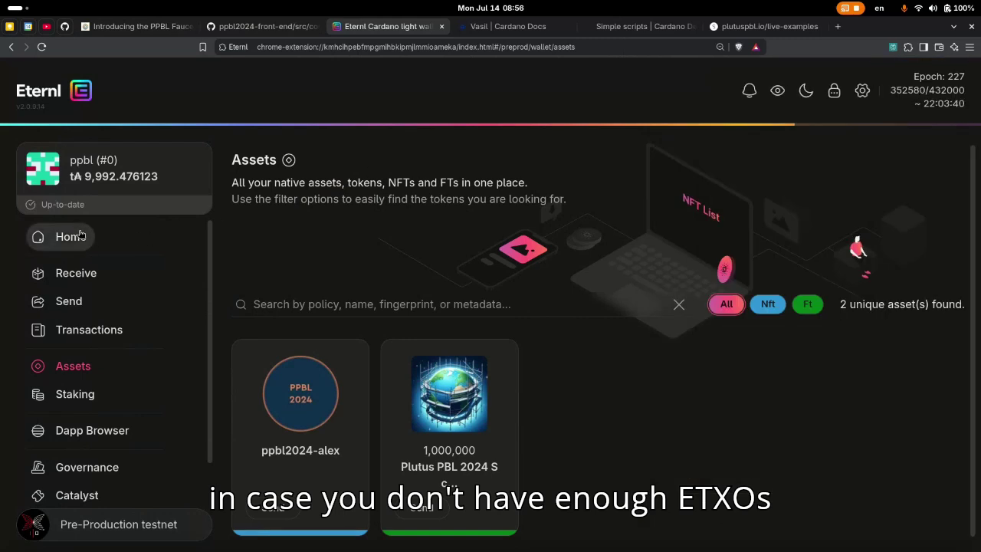
Copy the wallet account's own receiving address and close the address window.
click(79, 235)
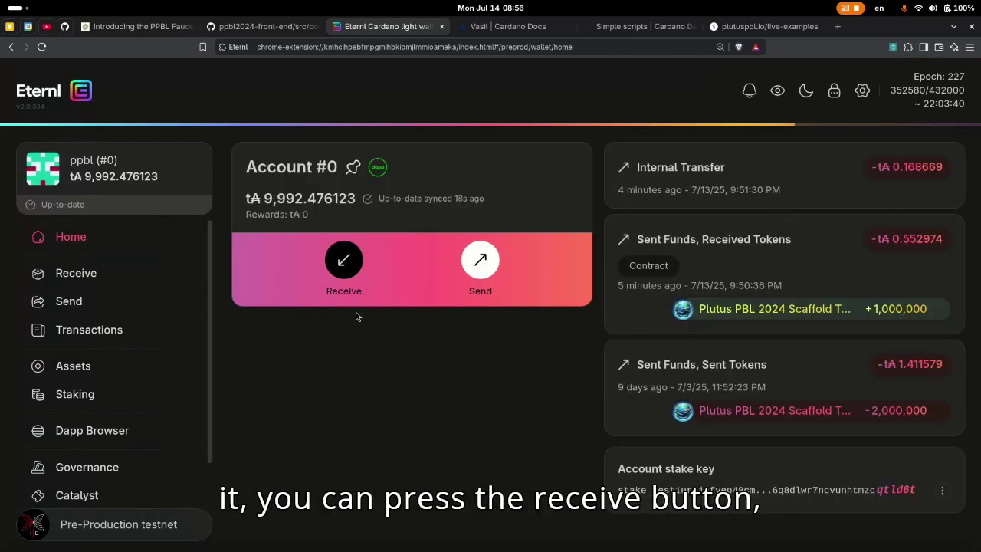
click(337, 258)
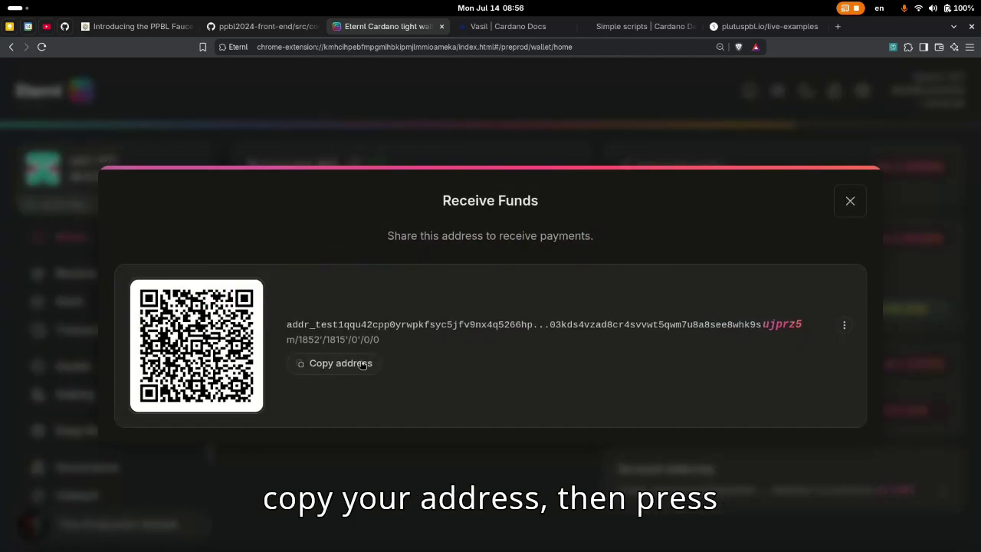
click(363, 365)
click(848, 207)
Prepare a transfer of 5 tADA to the wallet's own copied address.
click(478, 260)
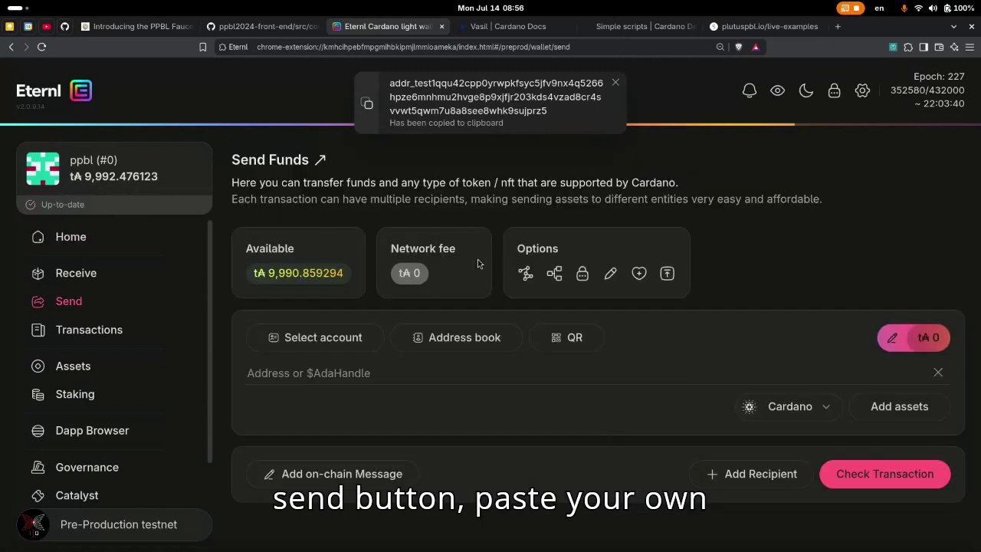
click(545, 373)
key(ctrl+v)
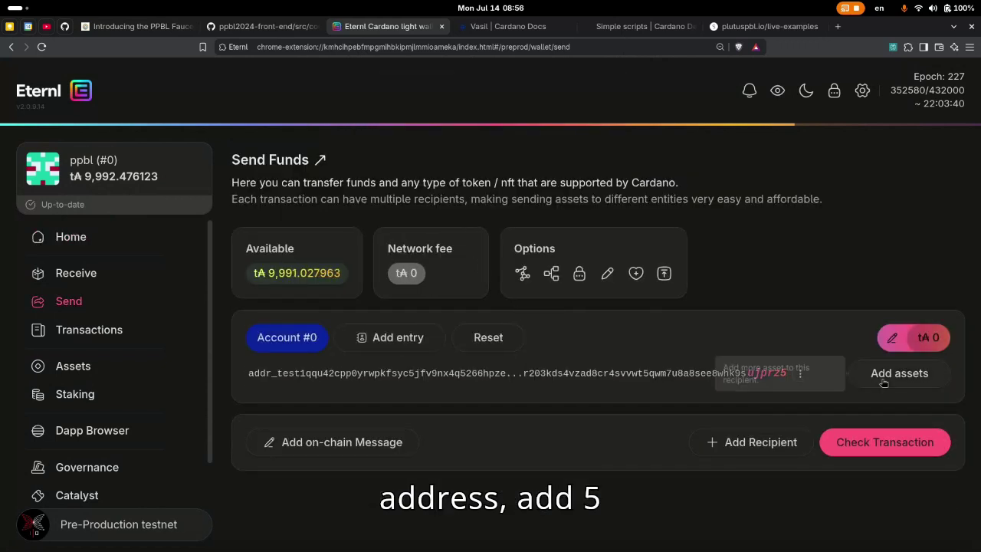
click(910, 340)
text(5)
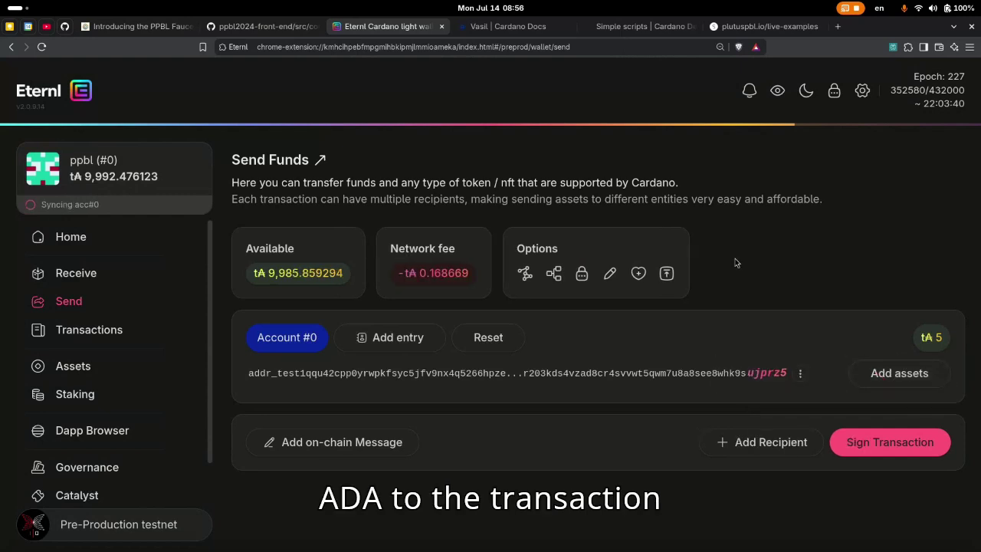
Sign the transfer with the spending password, copied in the terminal from the file browser_prepod_wallet_spending_pass.
key(alt+Tab)
key(alt+Tab)
key(Up)
key(Return)
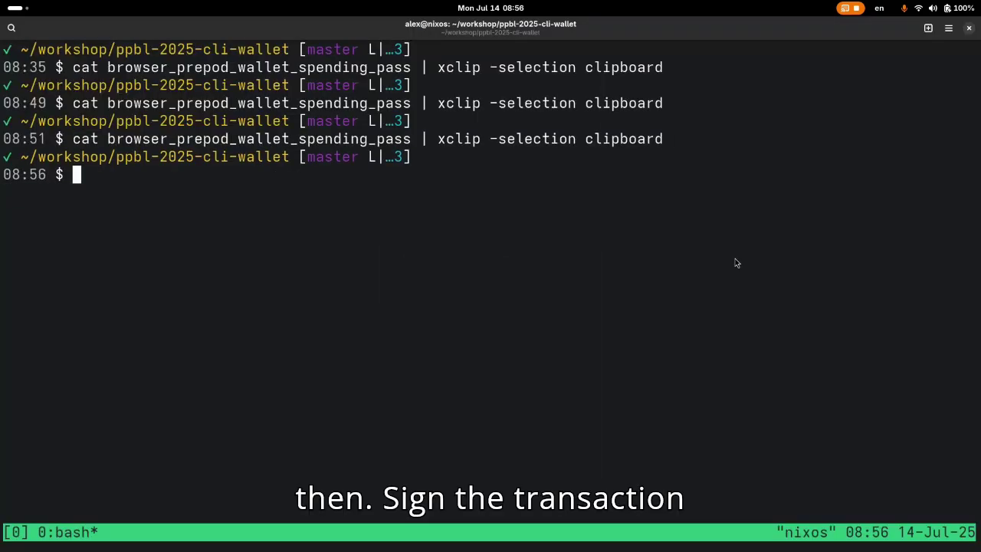
key(alt+Tab)
click(871, 440)
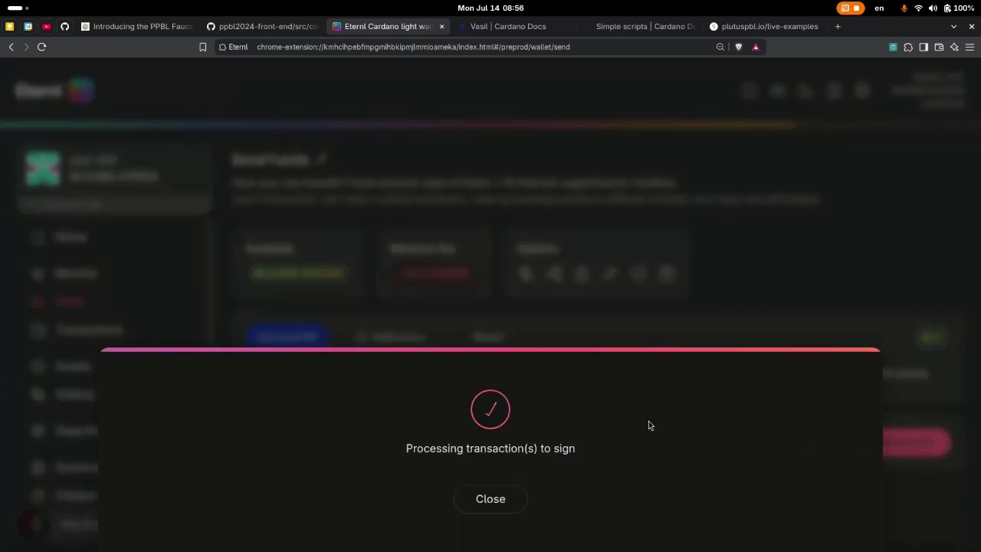
key(ctrl+v)
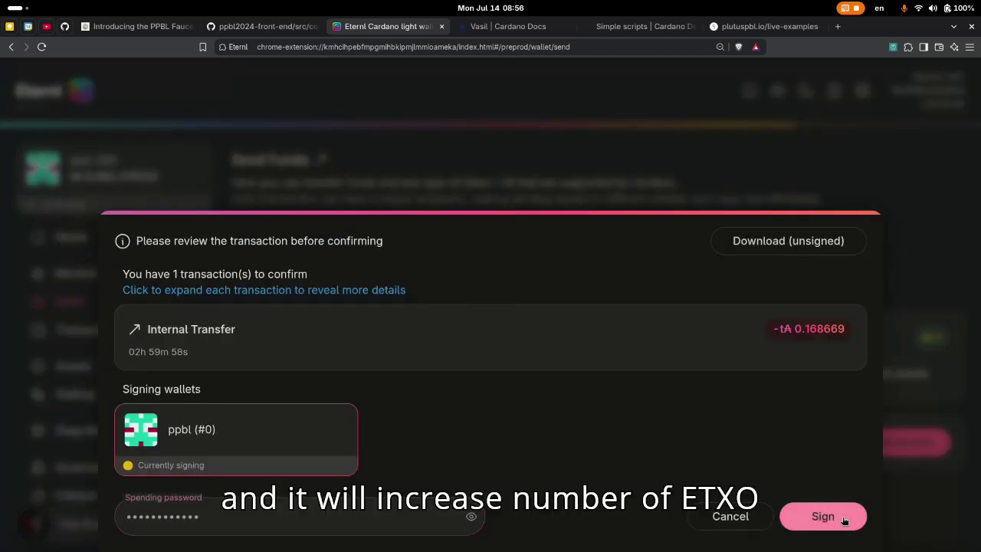
click(823, 517)
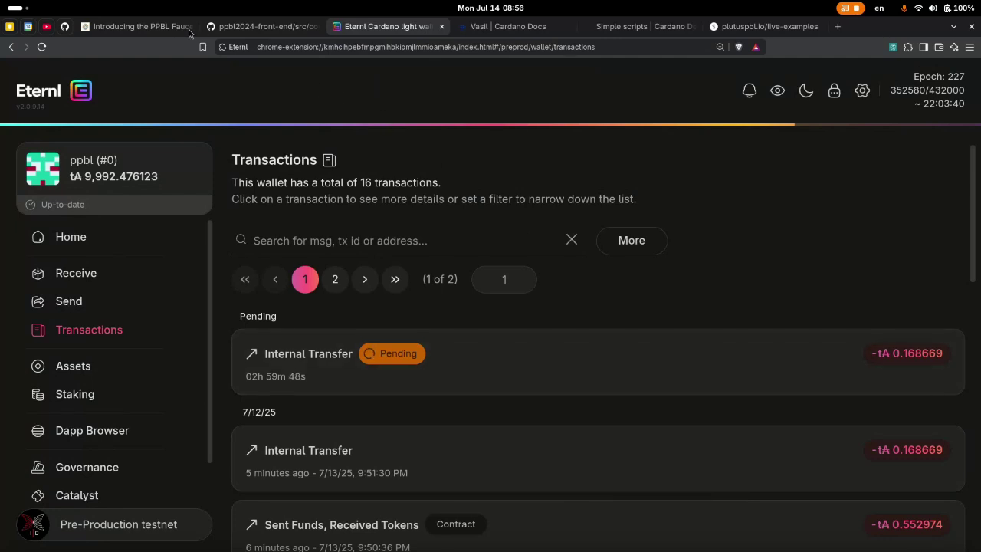
Open the home pages of Cardano Docs and the Cardano Developer Portal, and return to Cardano Docs.
click(138, 26)
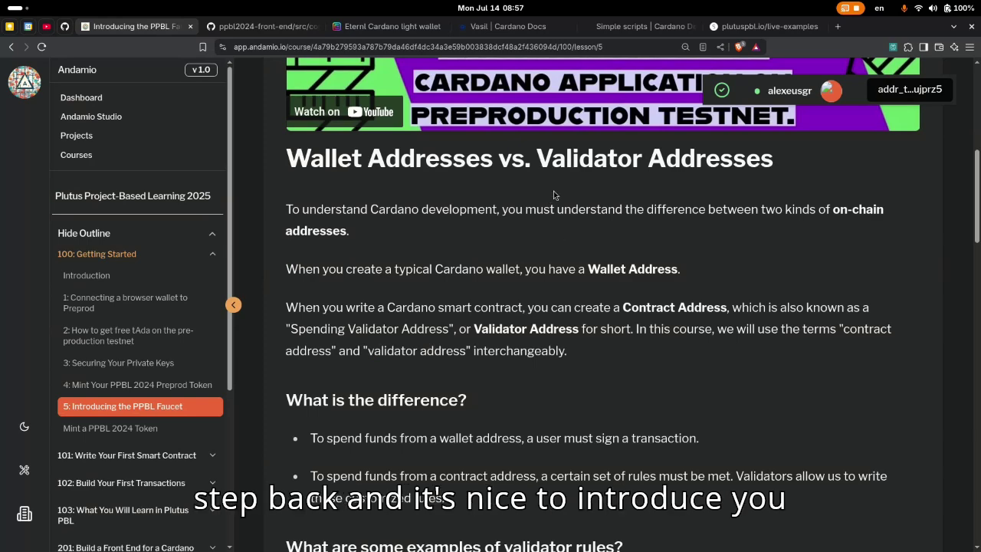
click(490, 27)
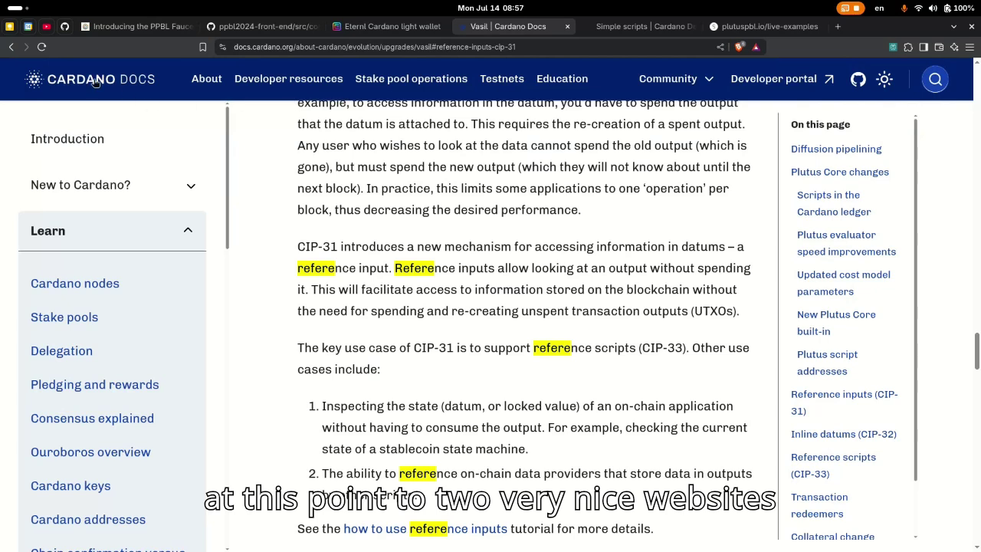
click(96, 82)
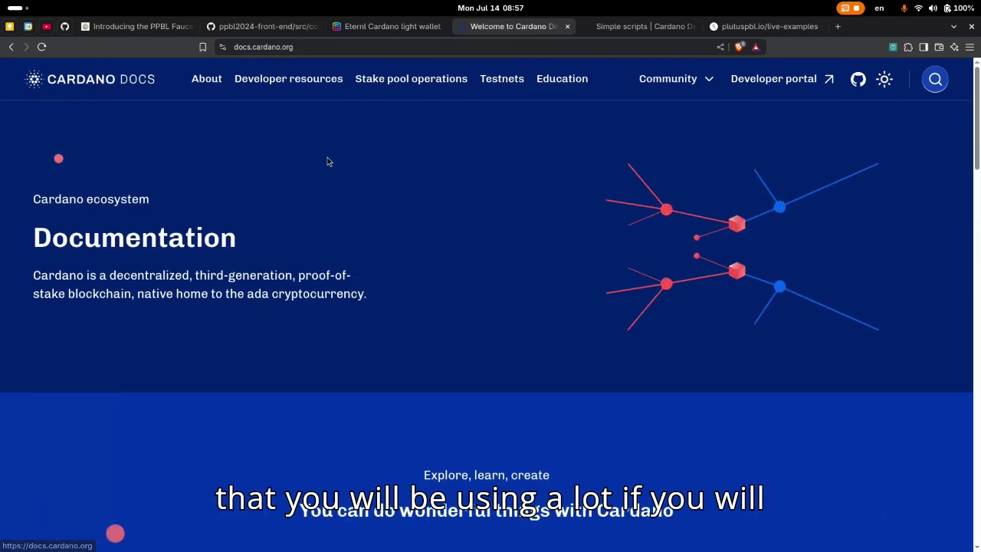
click(613, 27)
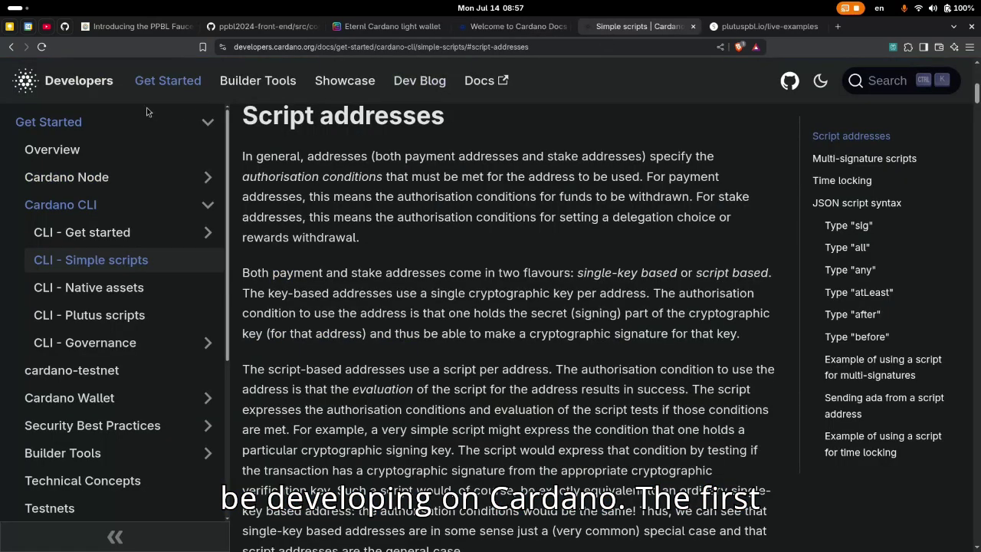
click(27, 91)
click(513, 26)
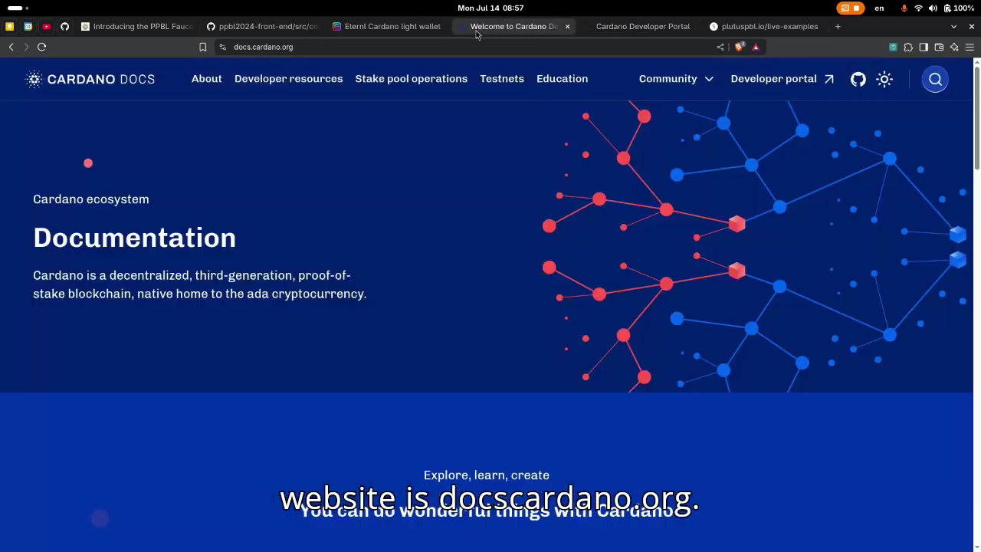
Search Cardano Docs for "address" and read the Cardano addresses article's introduction and list of address types.
click(943, 81)
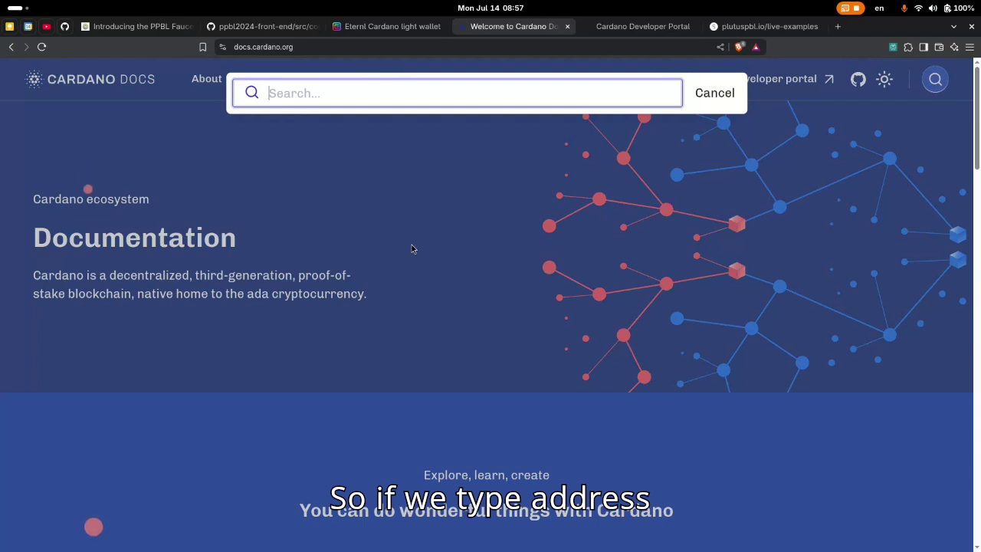
text(addr)
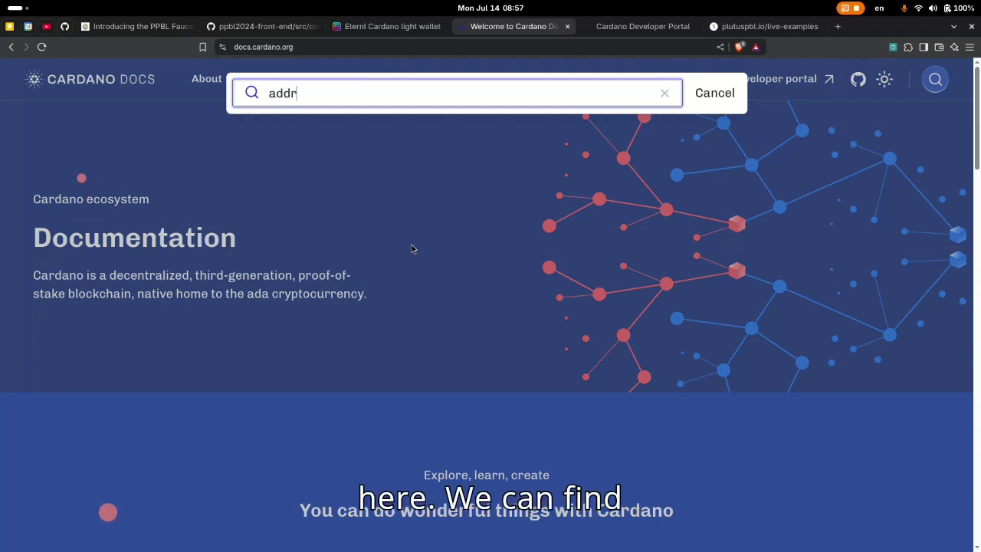
text(ess)
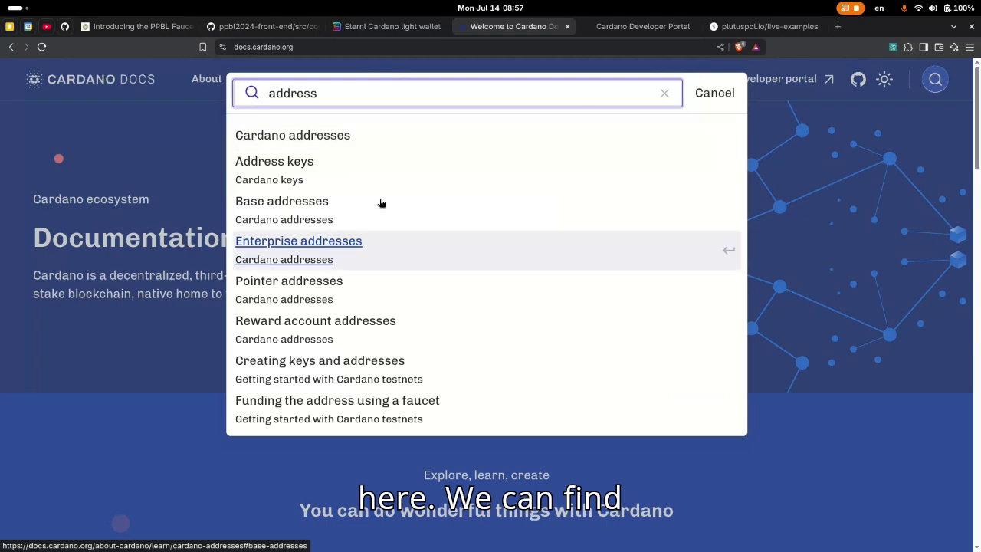
click(329, 136)
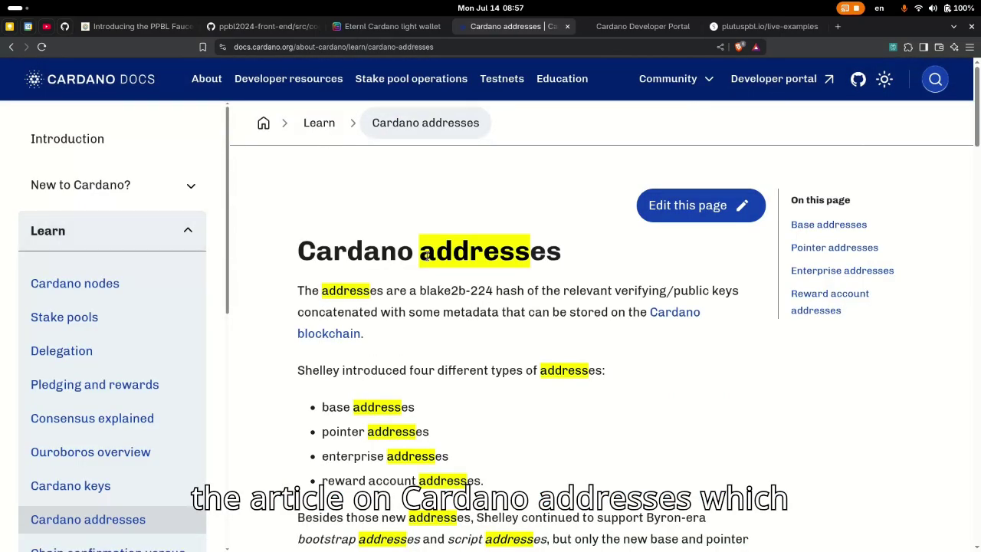
scroll(427, 257, down, 1)
scroll(427, 257, down, 1)
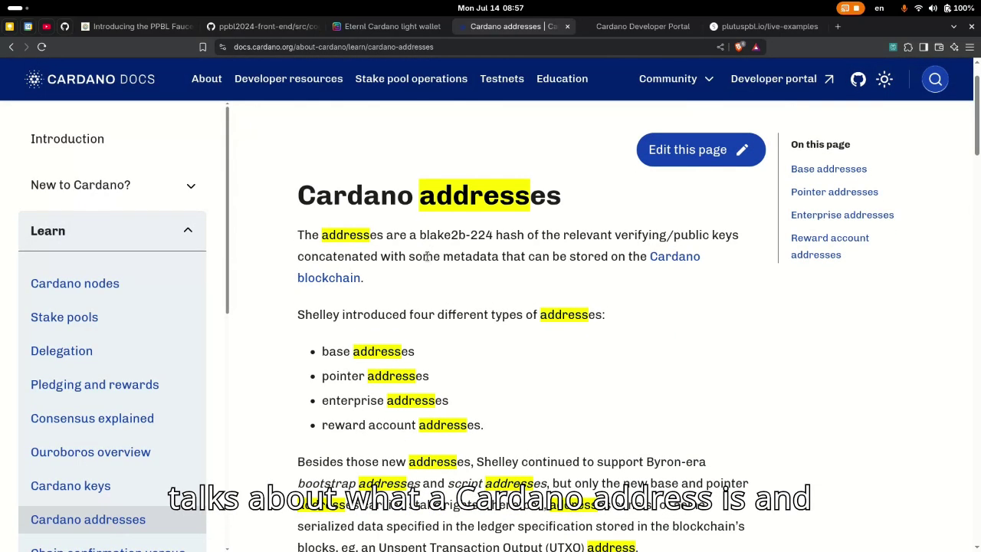
scroll(427, 257, down, 1)
drag(288, 322, 513, 411)
click(513, 410)
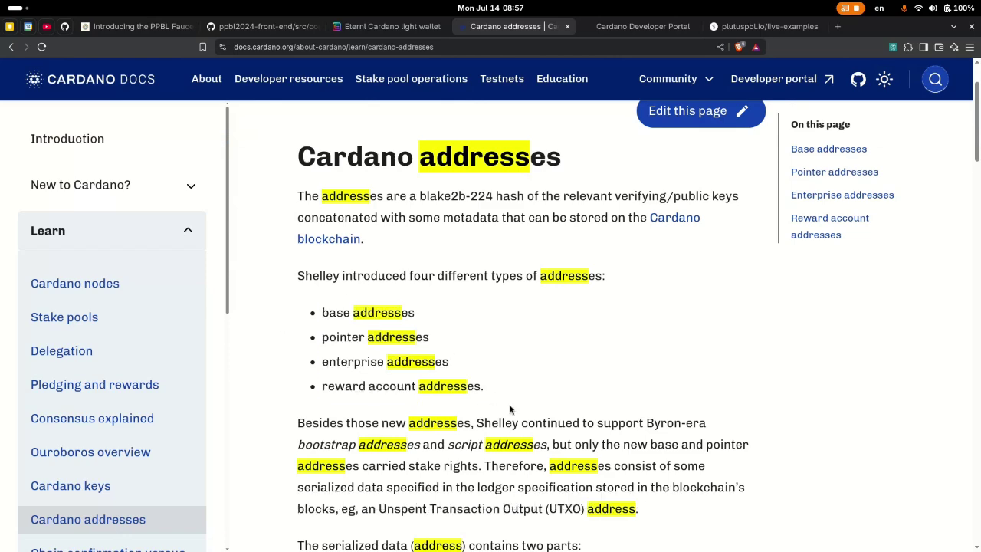
Open the recently searched Script addresses section in the Cardano Developer Portal and read its explanation of key and script credentials.
click(606, 26)
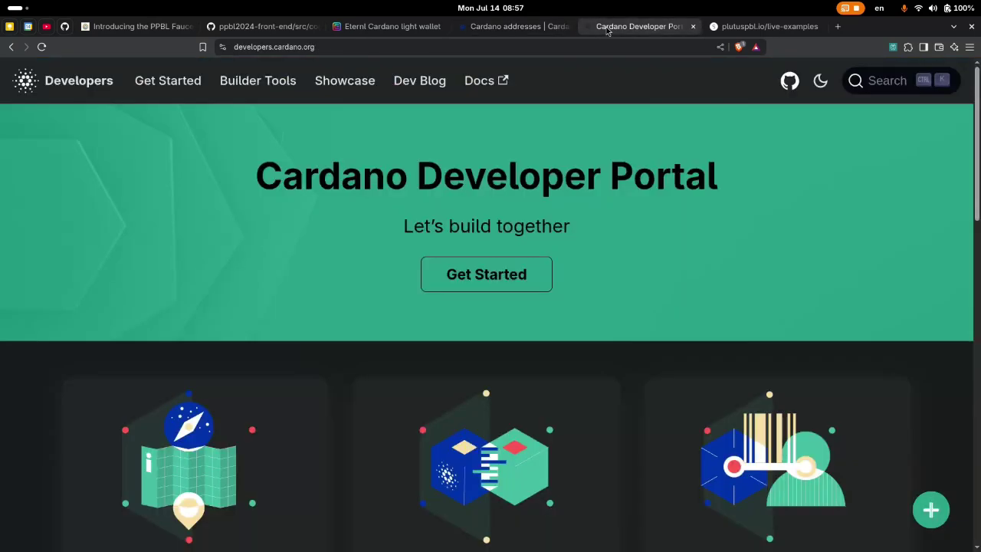
click(868, 85)
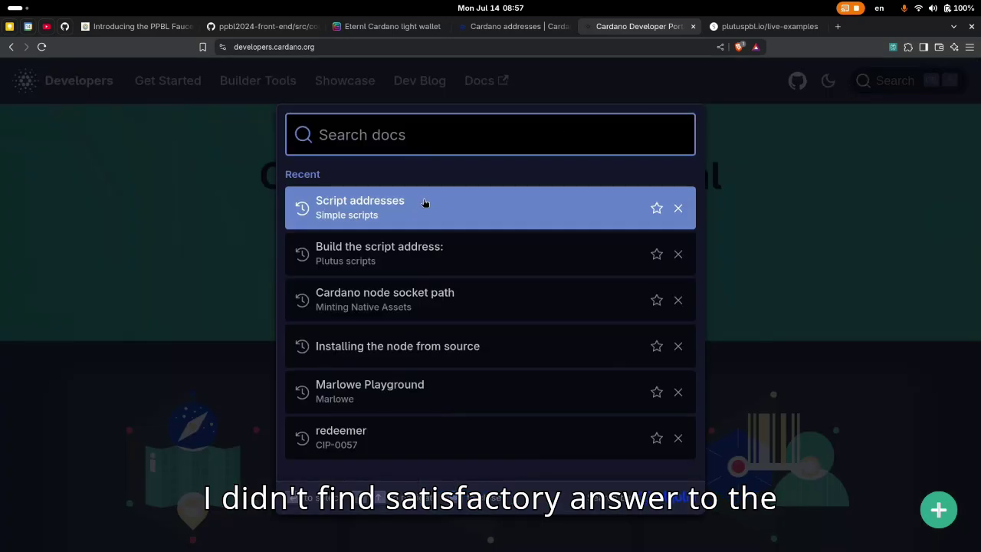
click(398, 213)
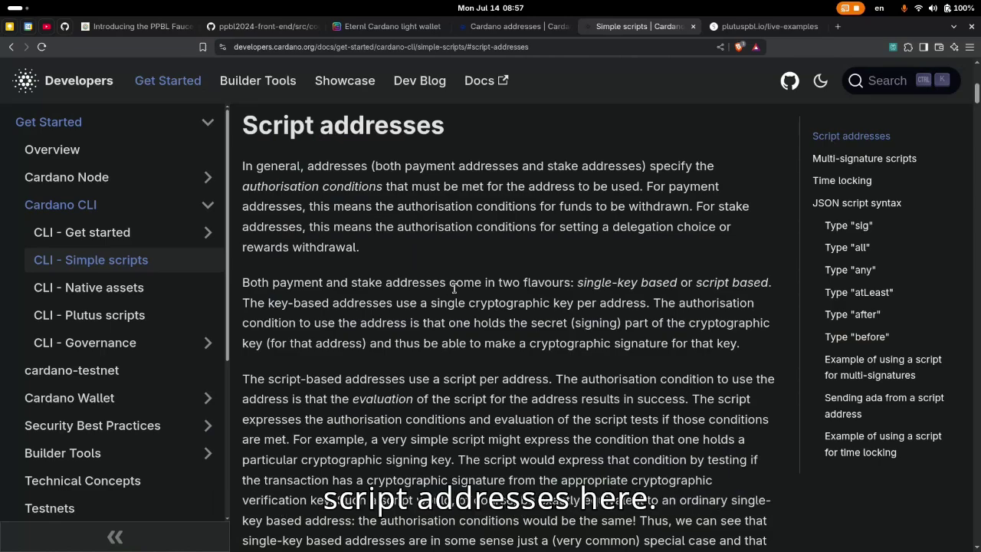
scroll(454, 288, down, 3)
scroll(454, 288, down, 5)
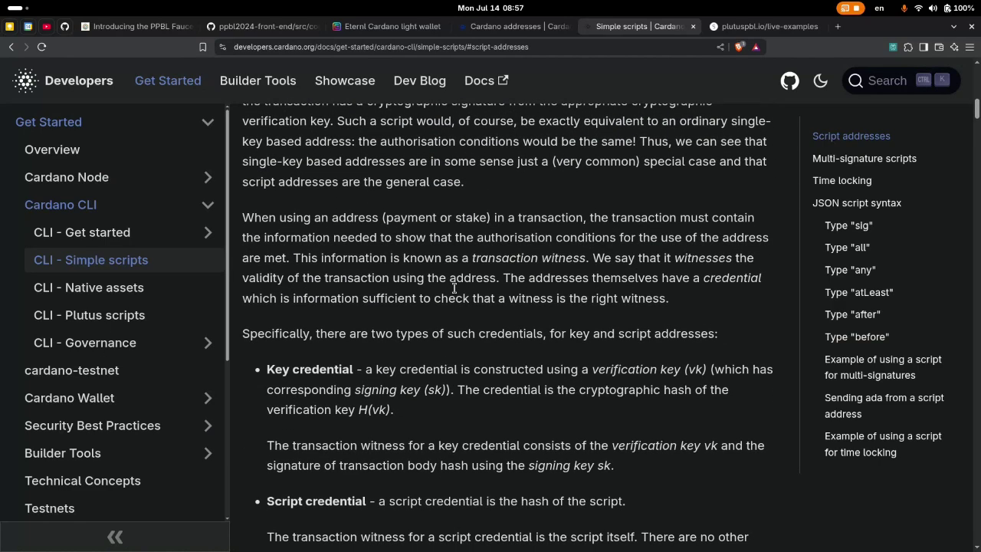
scroll(454, 288, up, 5)
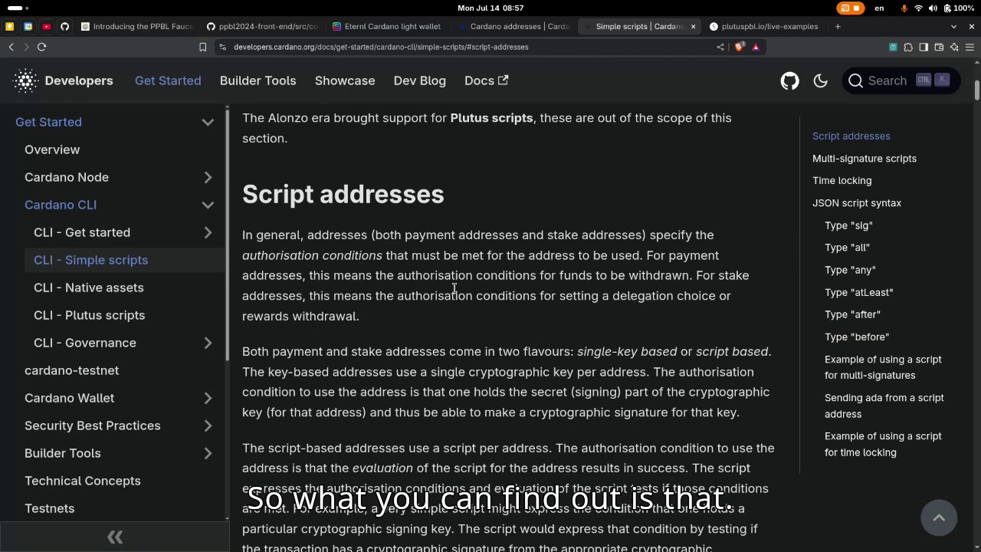
scroll(454, 288, up, 5)
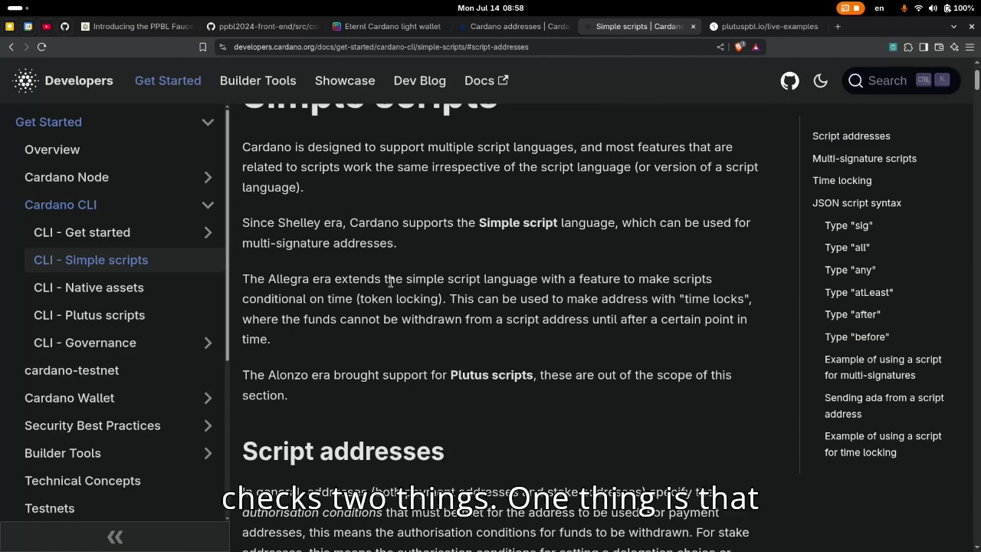
Return to the Eternl wallet's assets and view the PPBL 2024 token's details again.
click(372, 25)
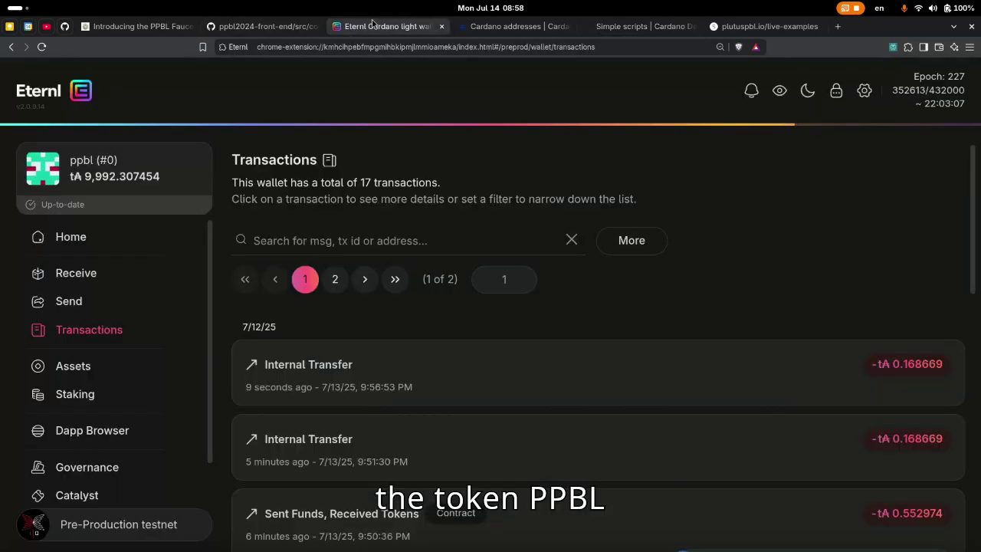
click(78, 376)
click(292, 418)
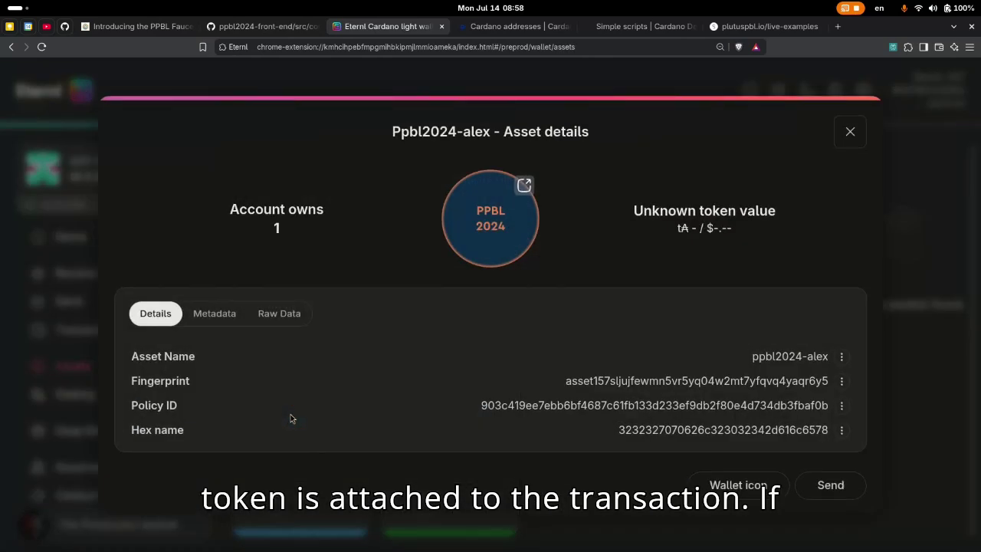
Close the token details, read the PPBL Faucet lesson's Step by Step instructions, and recheck the wallet's assets before returning to them.
key(Escape)
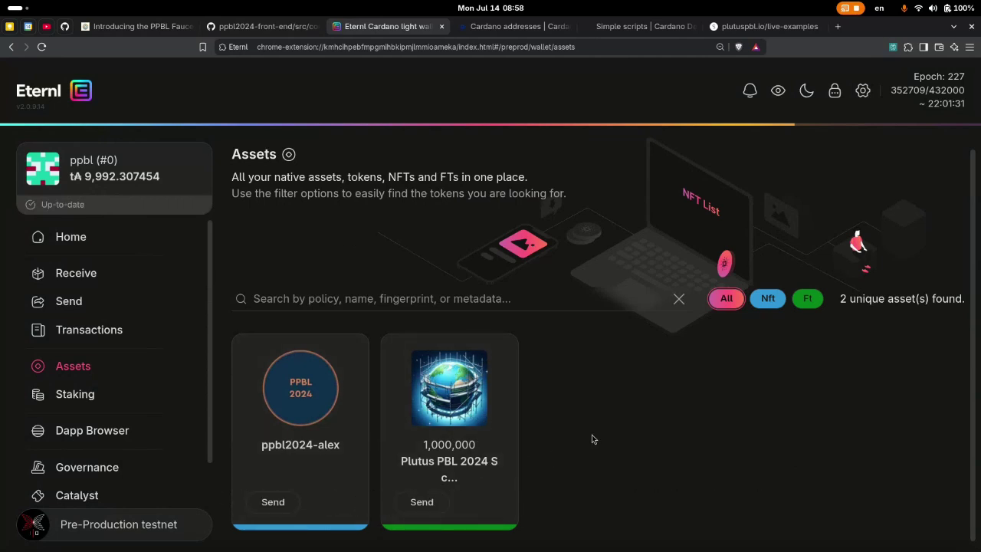
click(139, 28)
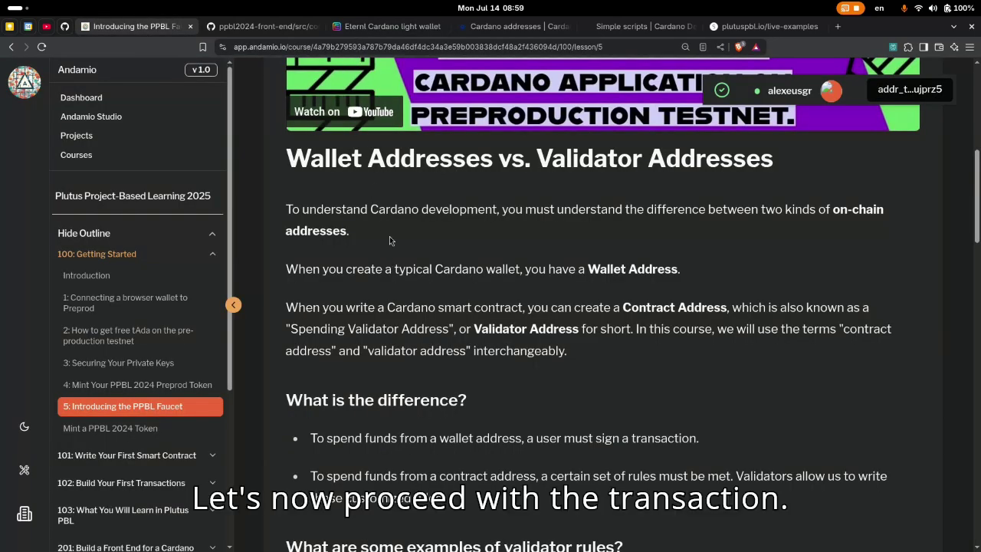
scroll(395, 254, up, 2)
scroll(394, 253, down, 12)
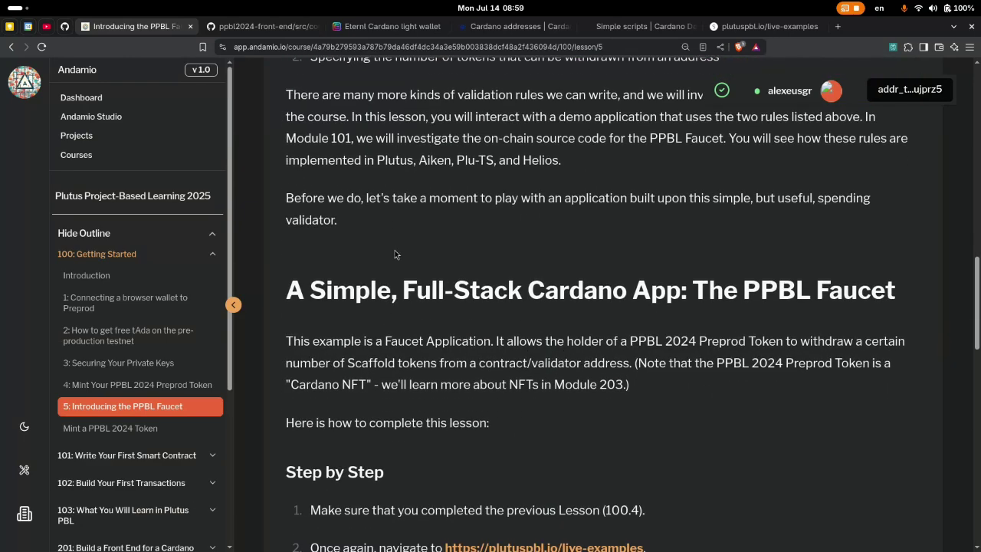
scroll(394, 254, down, 1)
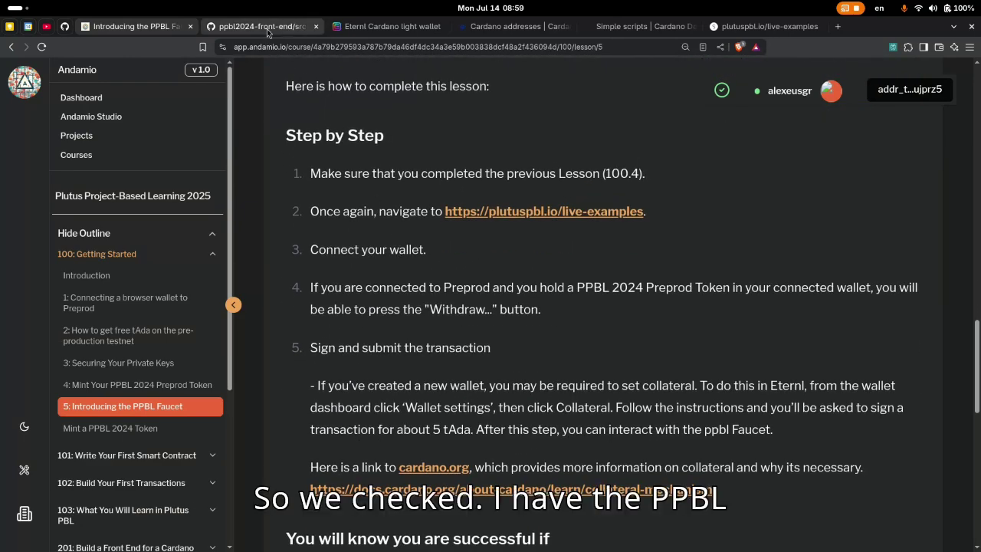
click(380, 26)
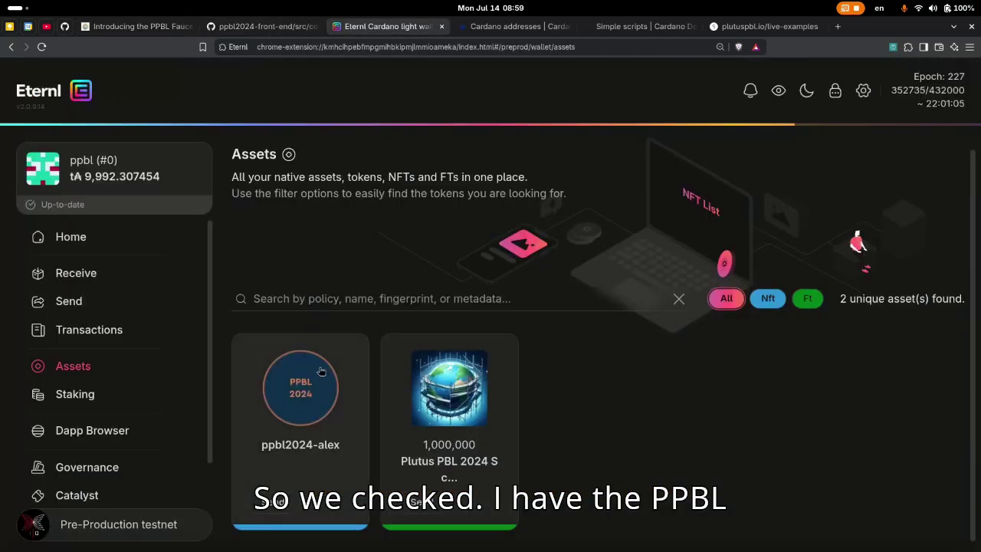
click(126, 30)
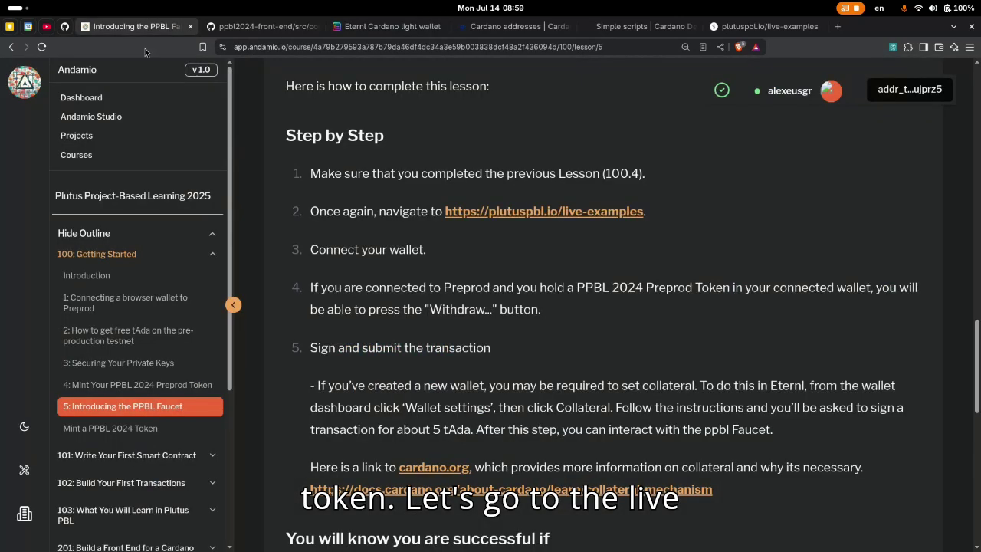
Open the plutuspbl.io live examples page linked in the lesson and connect the Eternl wallet.
click(508, 214)
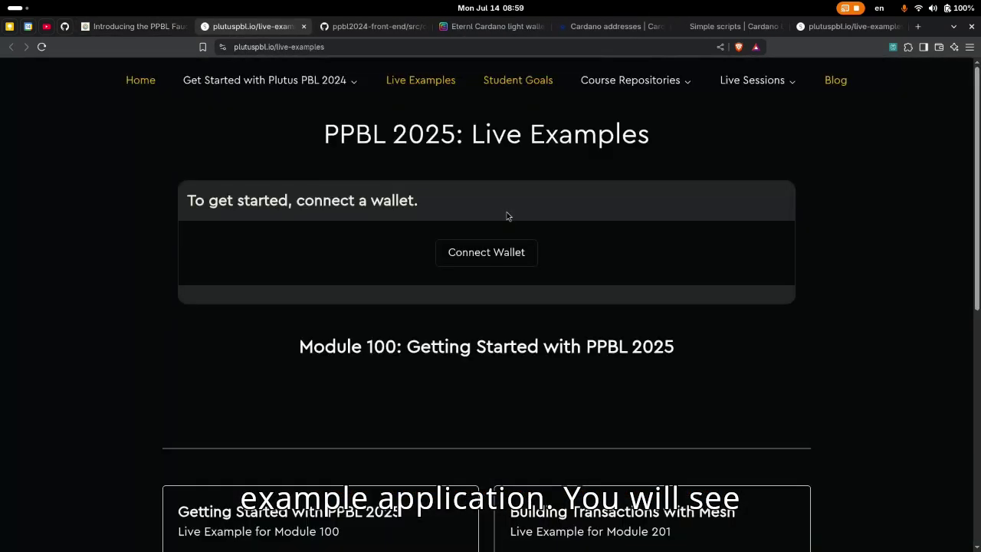
scroll(473, 341, down, 5)
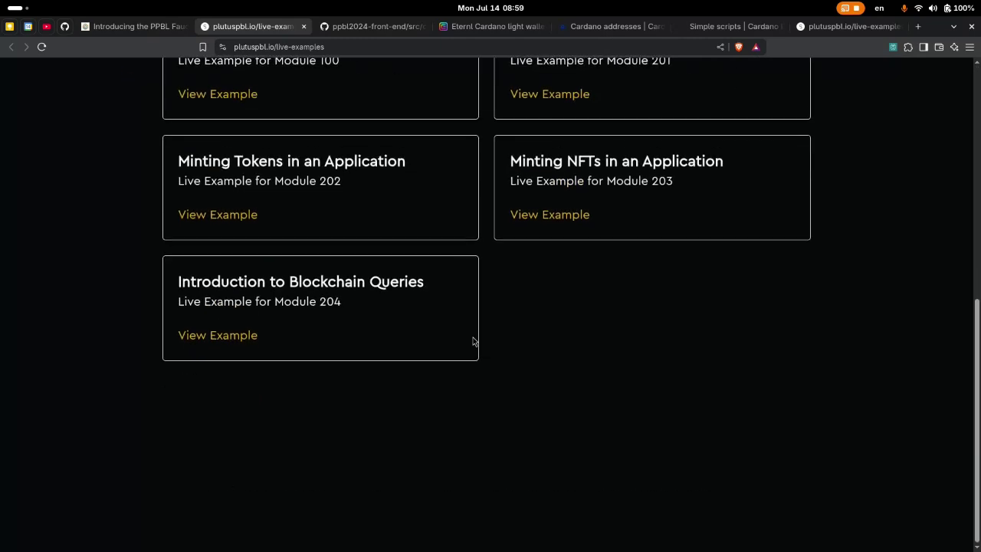
scroll(473, 341, up, 5)
click(494, 262)
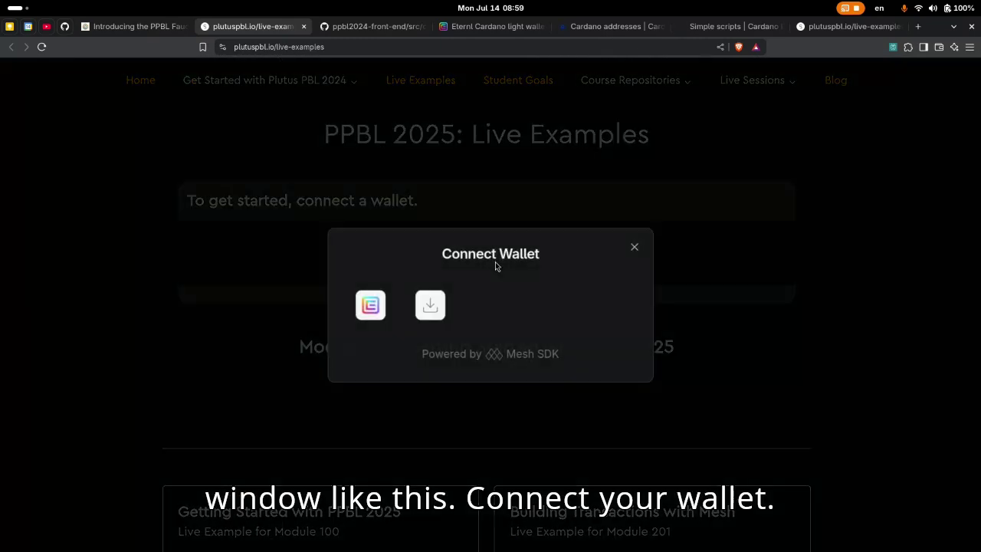
click(369, 307)
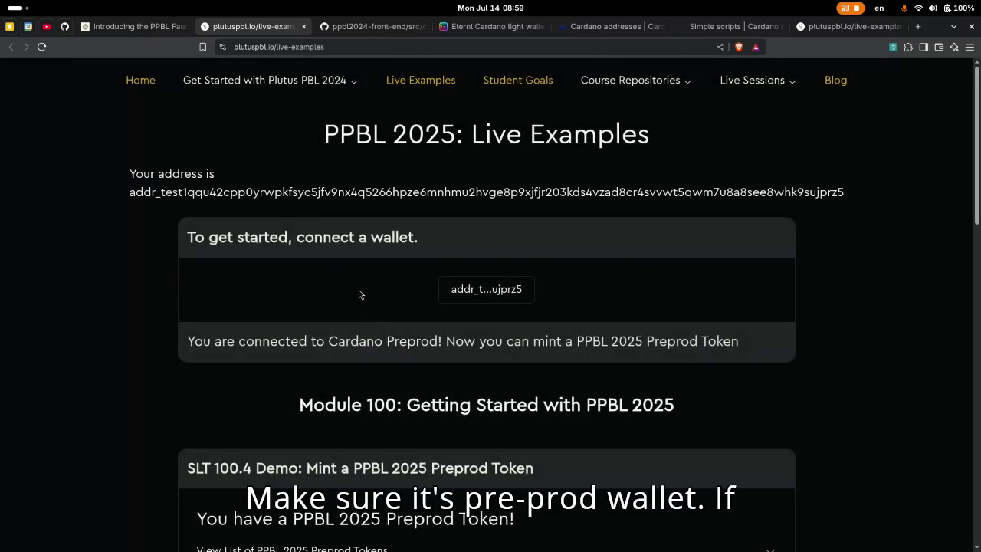
Check the wallet connection and Preprod token status, and request a withdrawal of 1000000 Scaffold Tokens in the SLT 100.5 demo.
scroll(358, 294, down, 1)
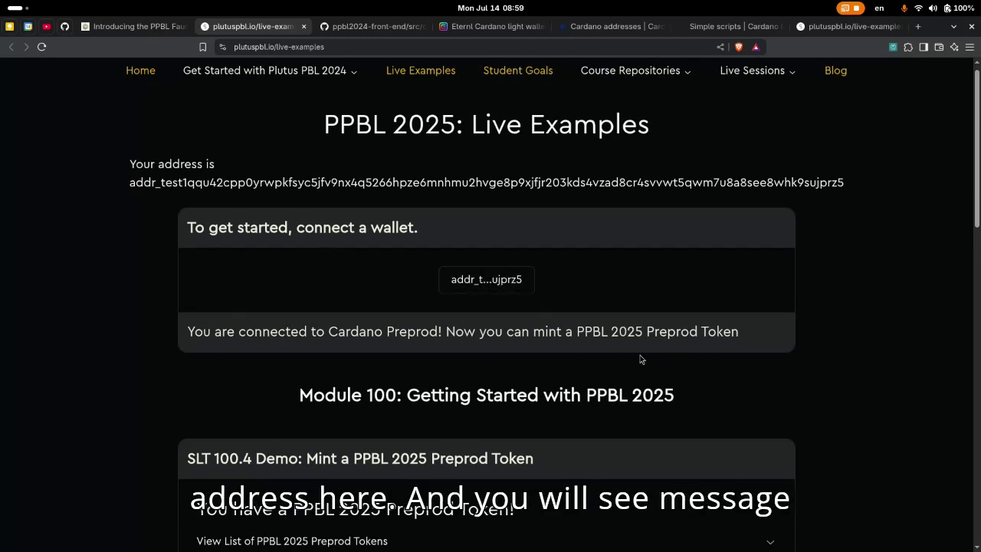
scroll(274, 276, down, 4)
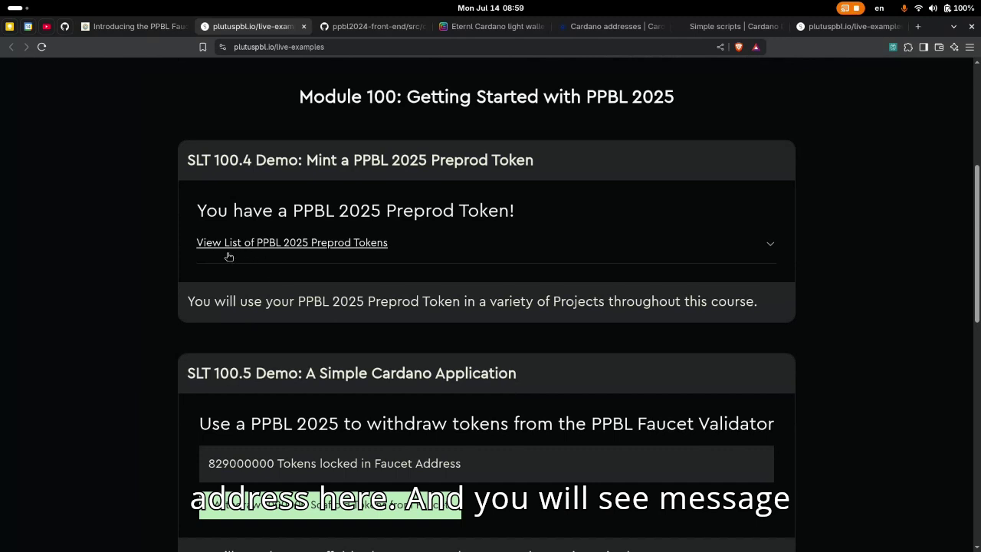
drag(196, 213, 529, 219)
scroll(529, 218, down, 3)
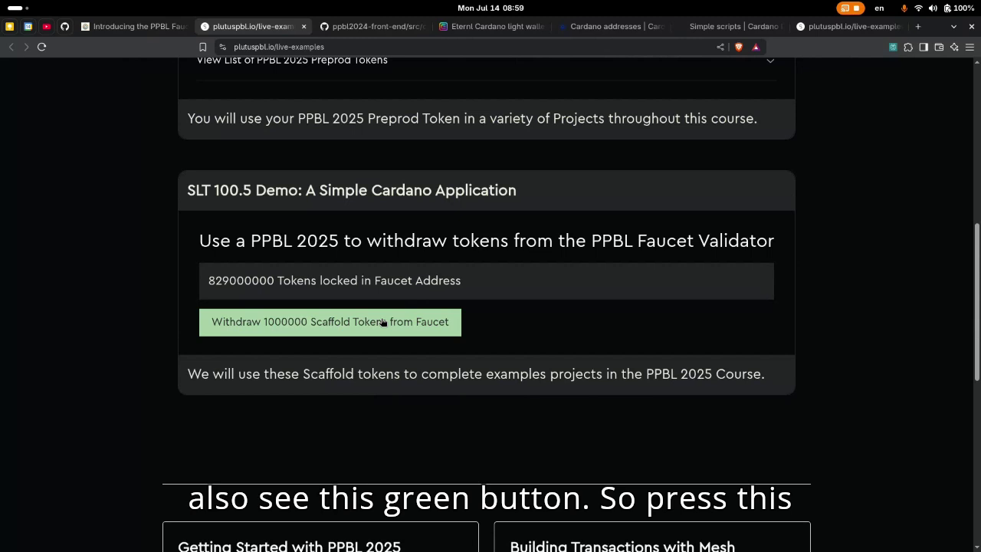
click(383, 323)
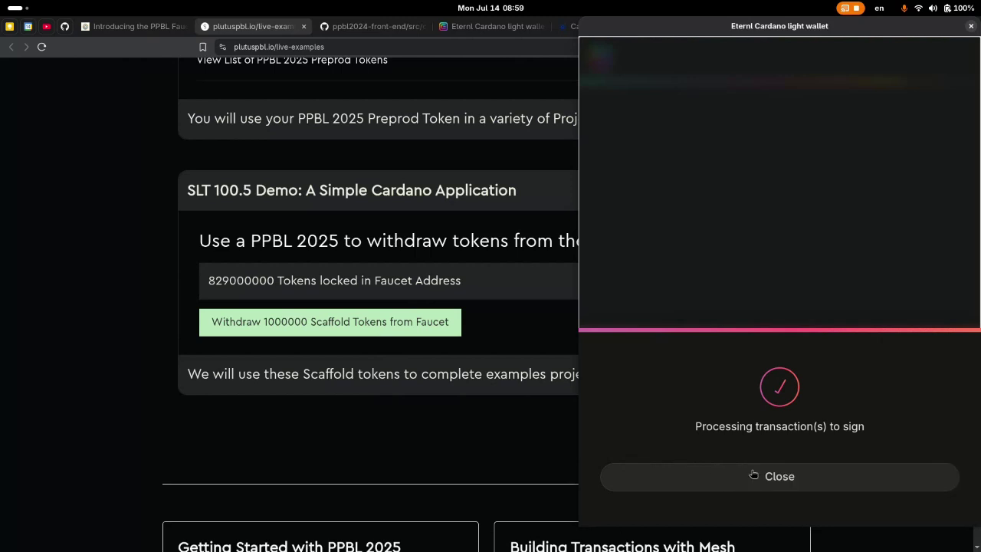
Fetch the spending password from another window, paste it into Eternl's spending password field, and sign the faucet transaction.
key(alt+Tab)
key(Up)
key(Return)
key(alt+Tab)
click(694, 494)
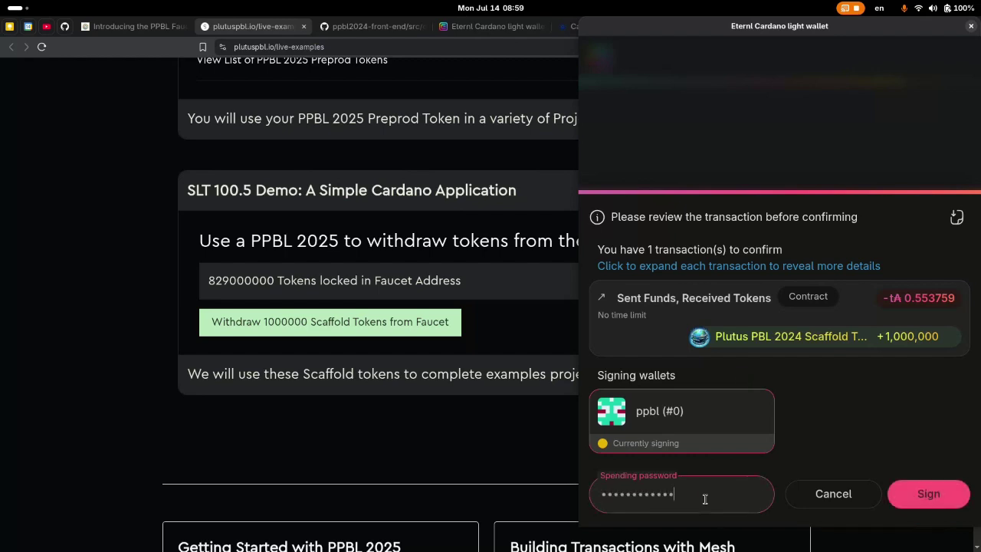
key(ctrl+v)
click(906, 494)
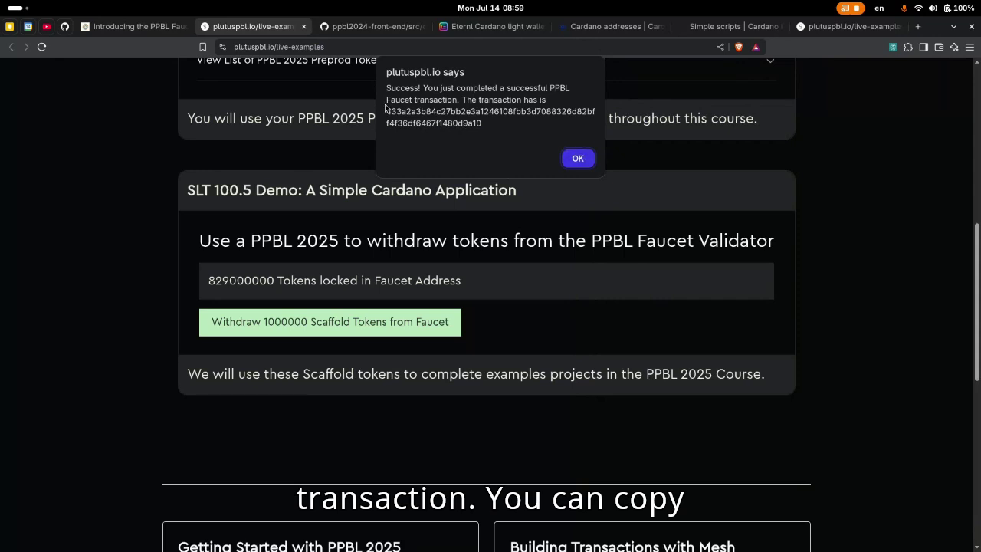
Select the transaction hash in the success message, dismiss the message, and return to the start of the live examples page.
drag(387, 112, 493, 140)
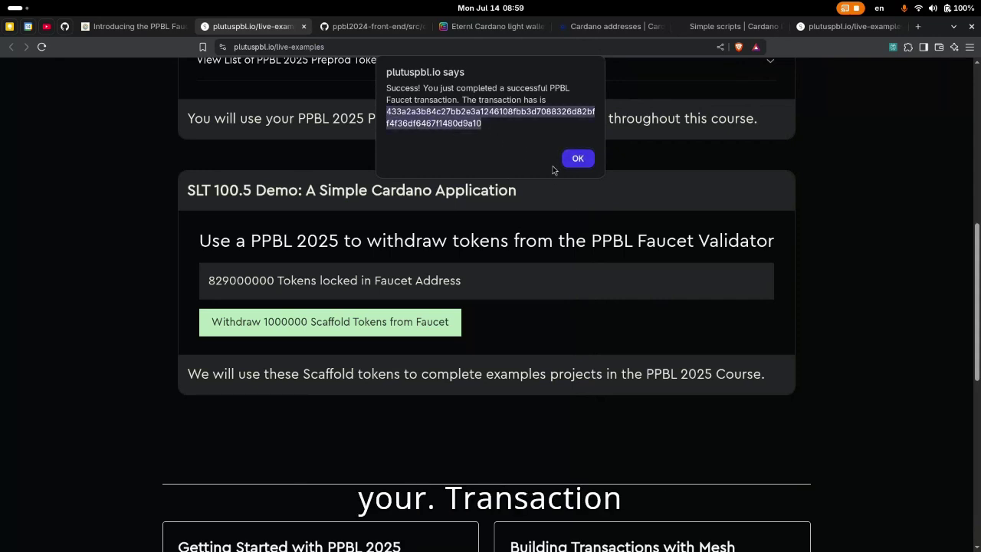
click(577, 159)
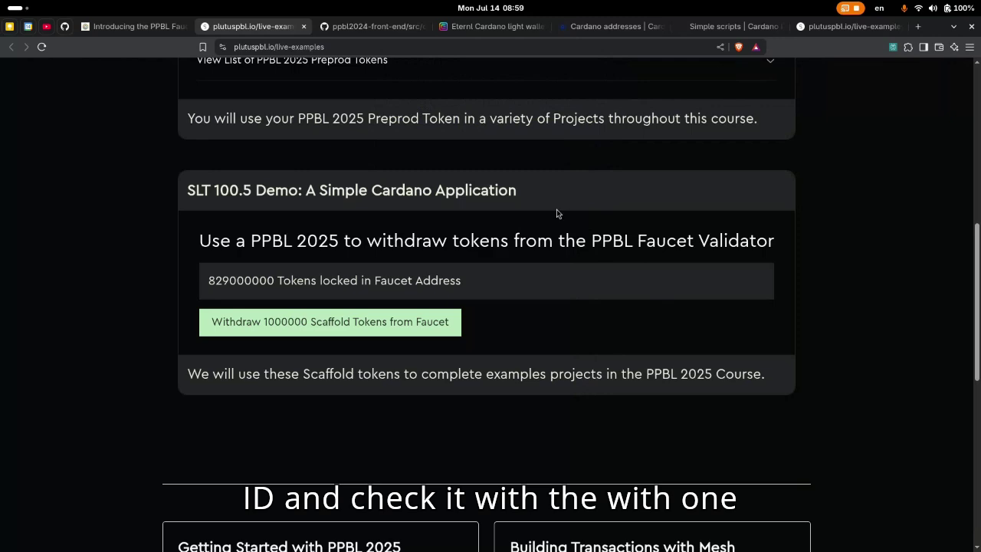
scroll(550, 223, up, 5)
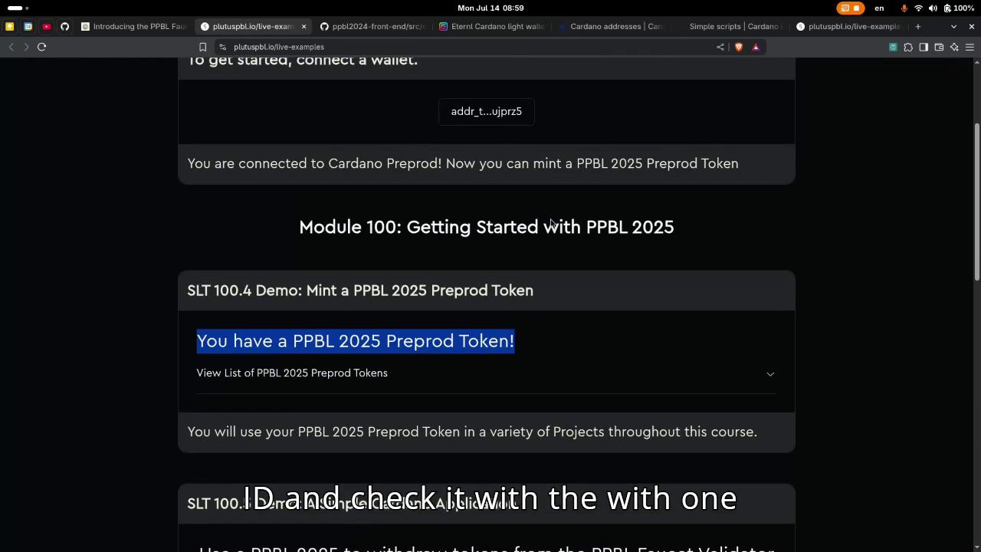
scroll(550, 218, up, 2)
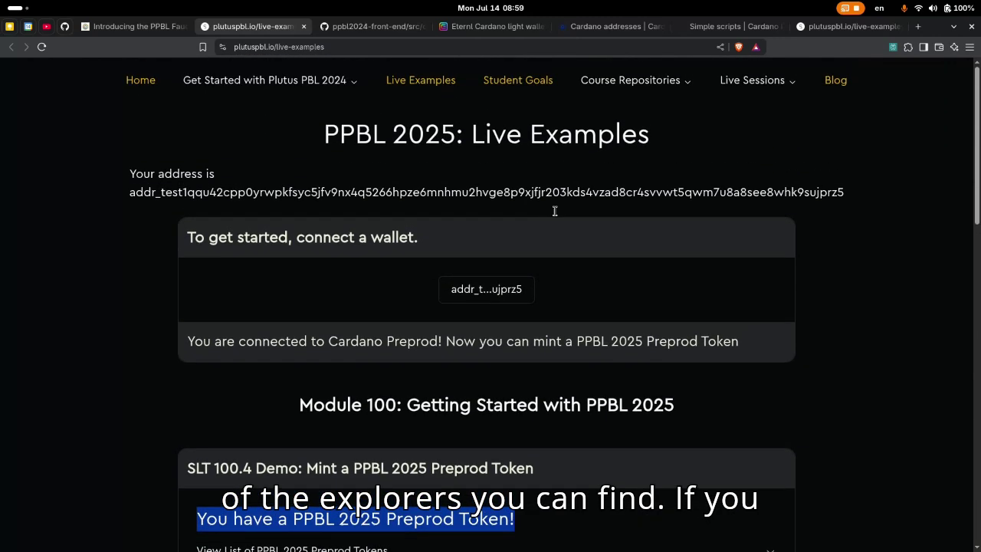
Search the Cardano Developer Portal for "explor" and open the Explorers section of Exchange Integrations.
click(728, 26)
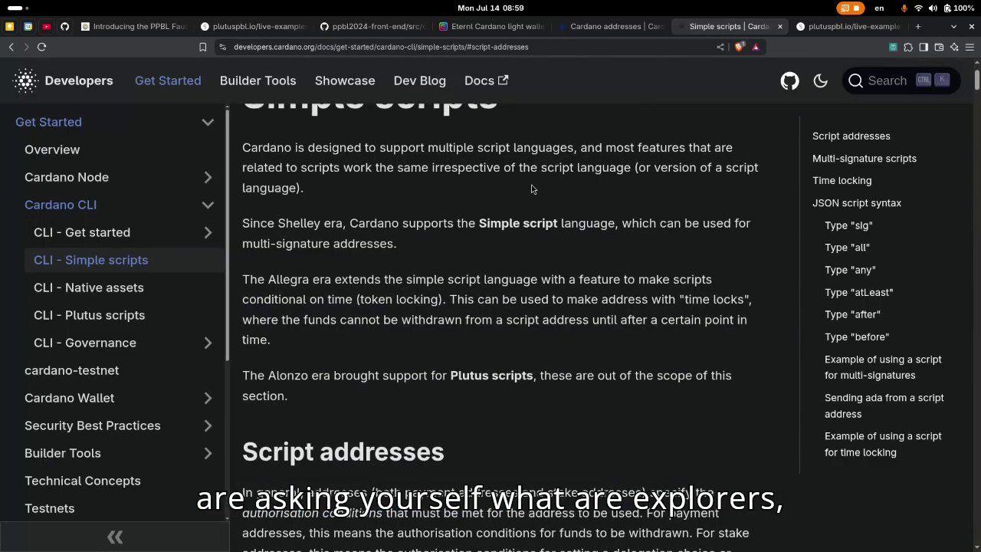
click(61, 81)
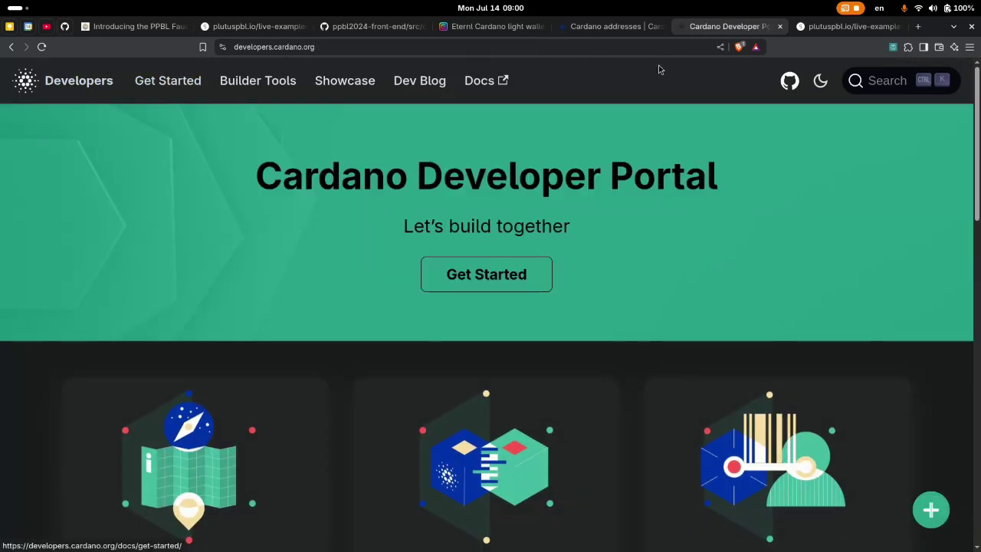
click(883, 90)
text(e)
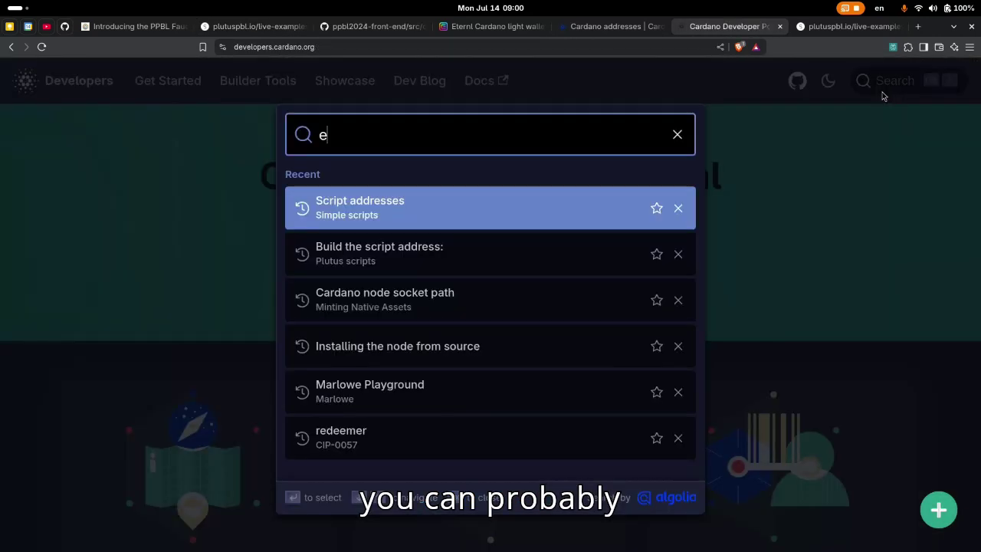
text(xplo)
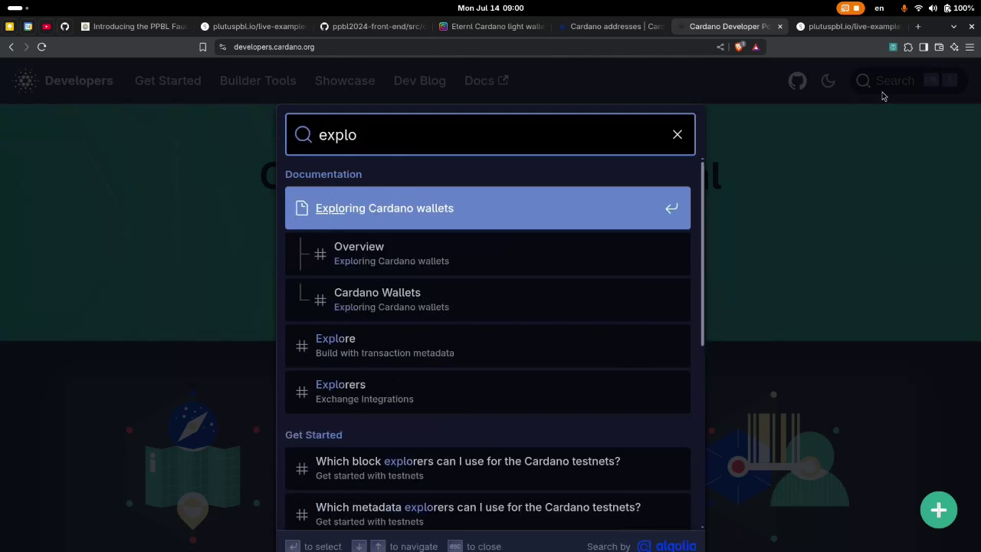
text(r)
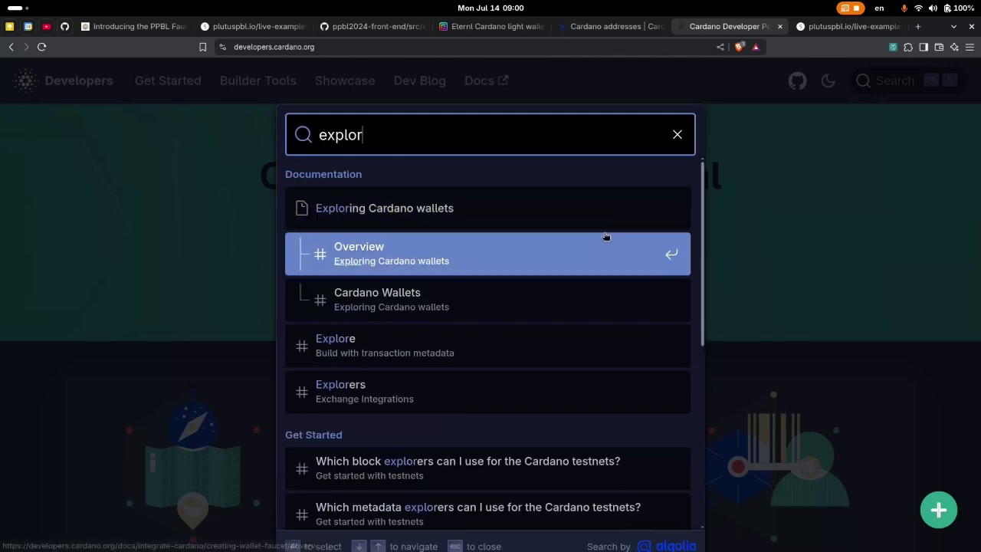
click(414, 378)
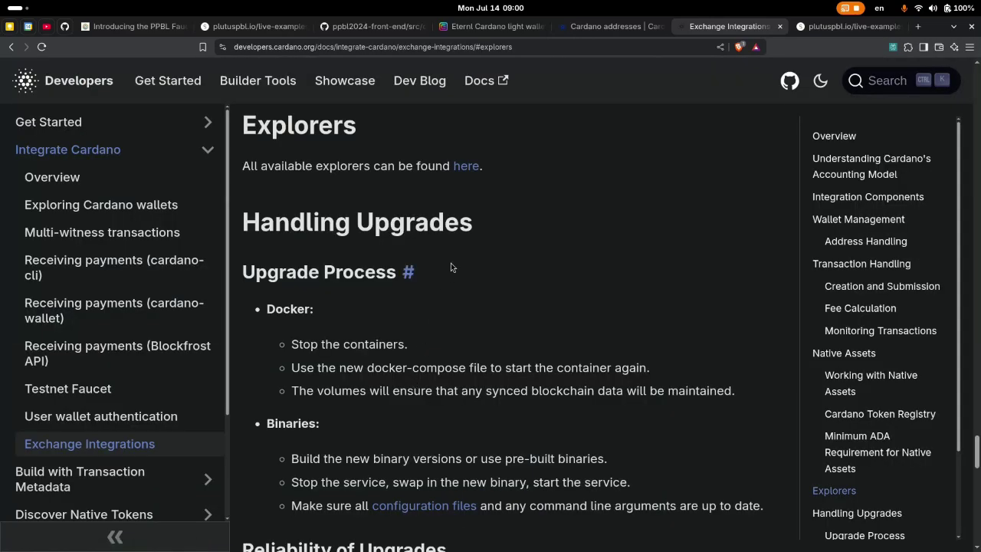
Skim the rest of the Exchange Integrations article and return to the Developer Portal's home page.
scroll(451, 262, down, 5)
scroll(451, 265, down, 8)
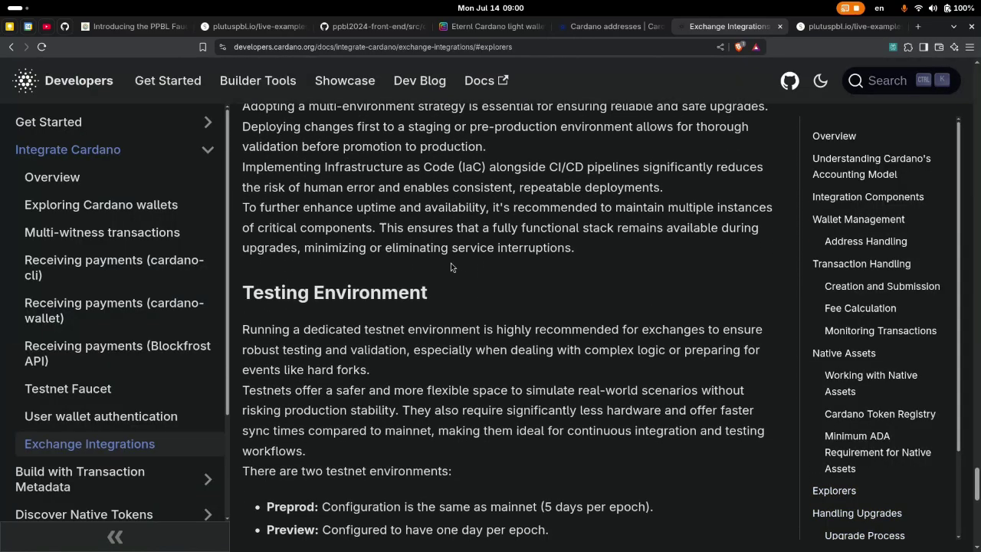
scroll(450, 263, up, 5)
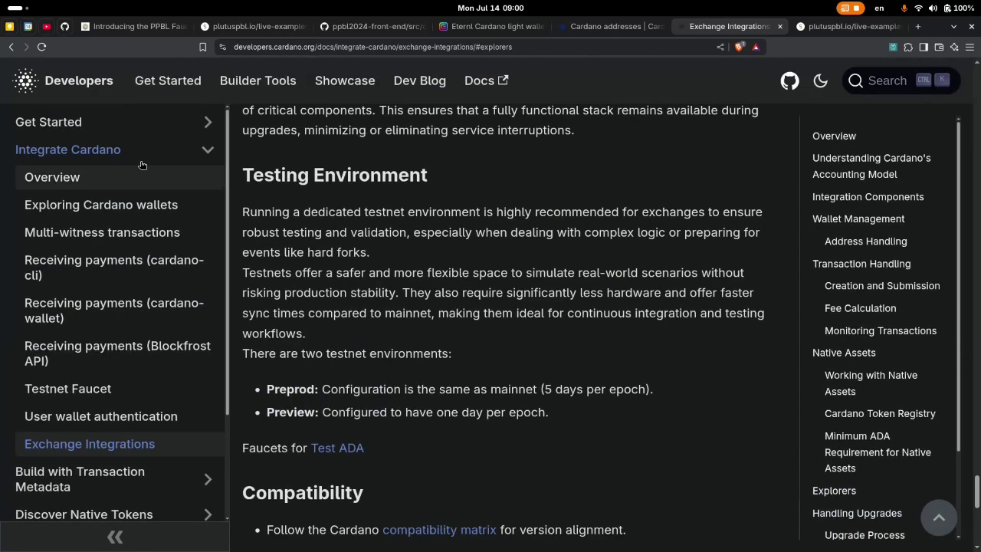
click(76, 80)
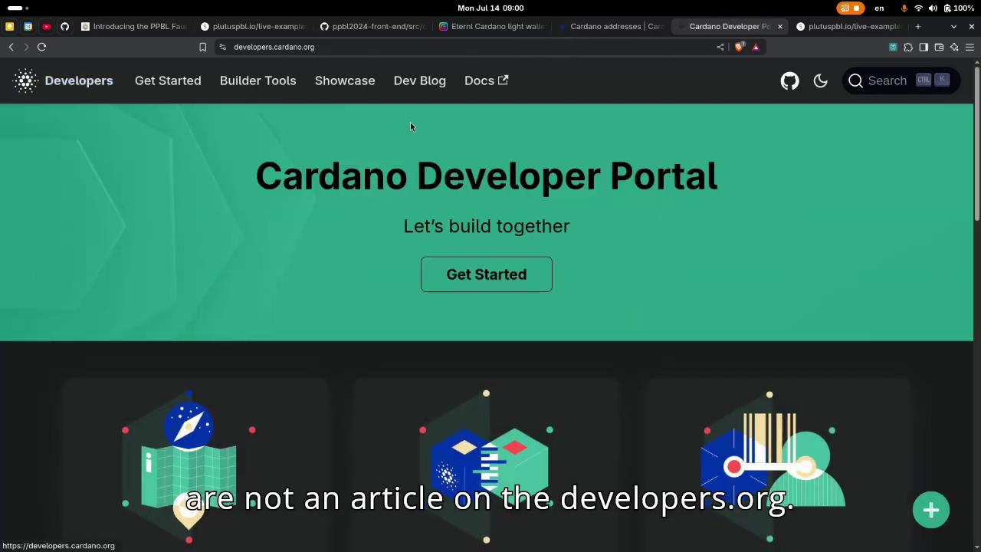
Open cardanoscan.io in a new browser tab and complete its human verification.
click(922, 28)
text(s)
key(BackSpace)
key(BackSpace)
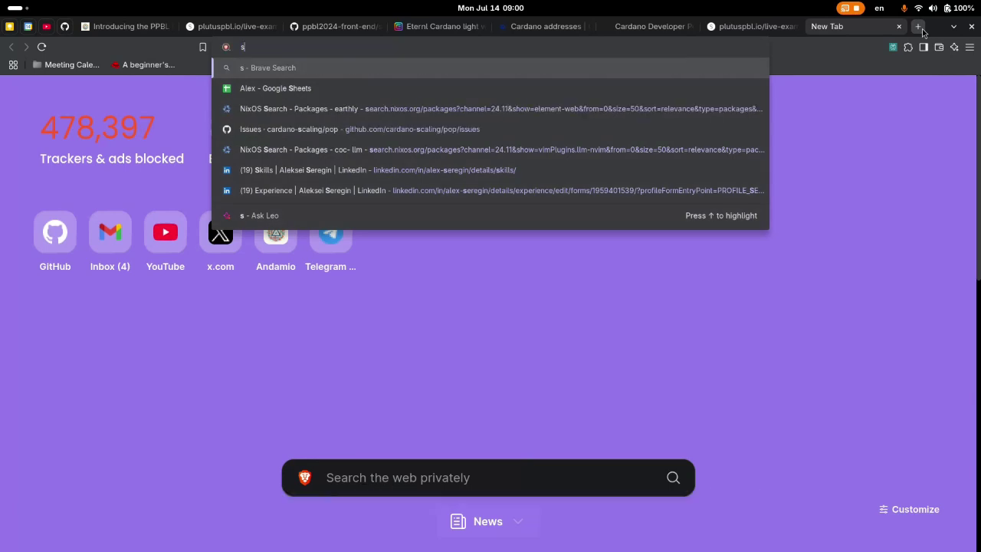
text(cardanoscan)
key(Return)
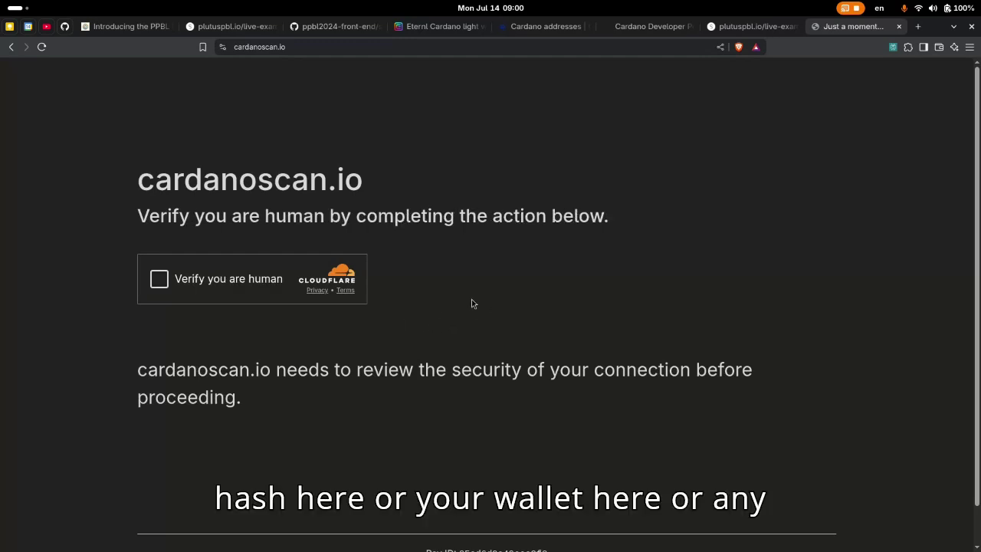
click(162, 281)
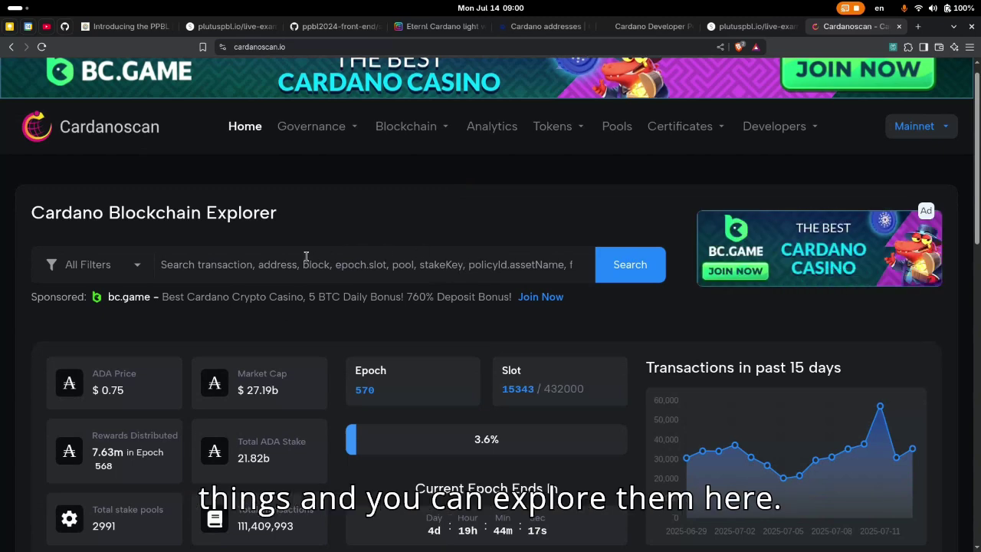
Open the latest Scaffold token transaction's details from the Eternl wallet's home page and collapse its Inputs list.
click(410, 26)
click(83, 239)
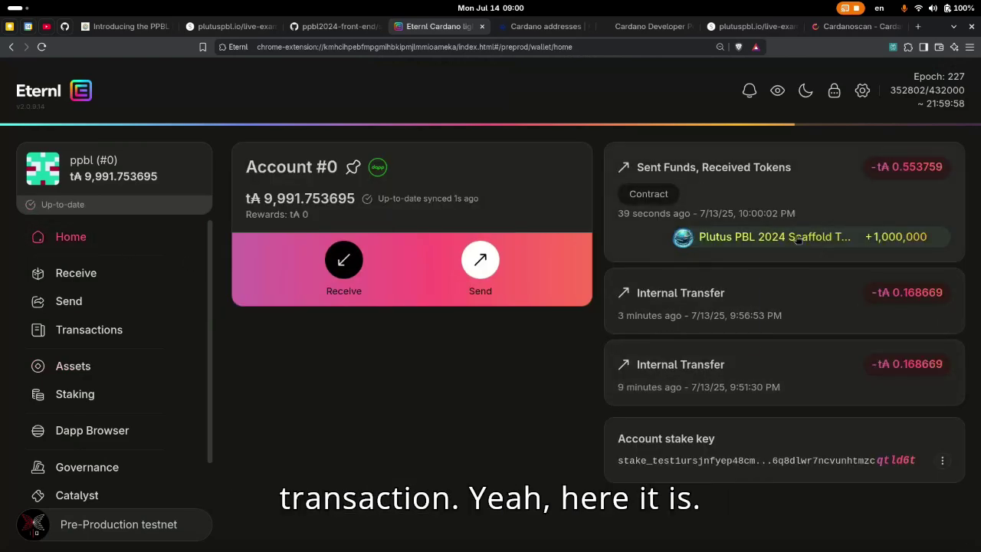
click(814, 188)
scroll(843, 230, down, 3)
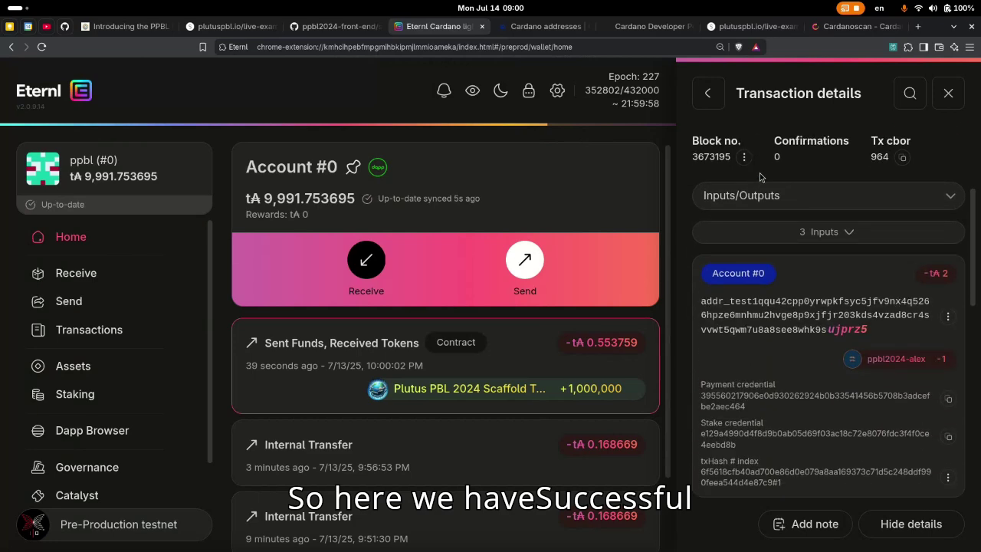
click(847, 233)
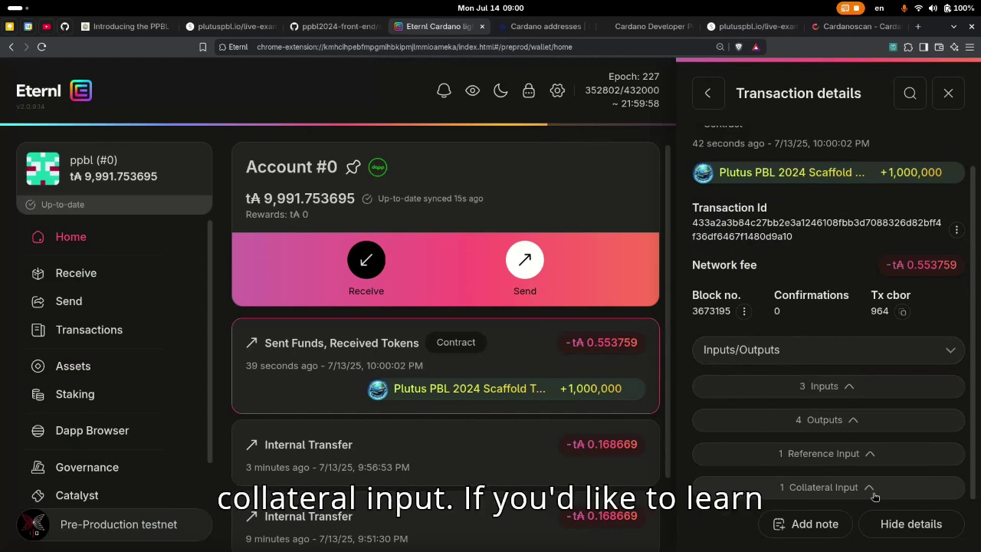
Search Cardano Docs for "collateral" and read the start of the "About the collateral mechanism" article.
click(529, 26)
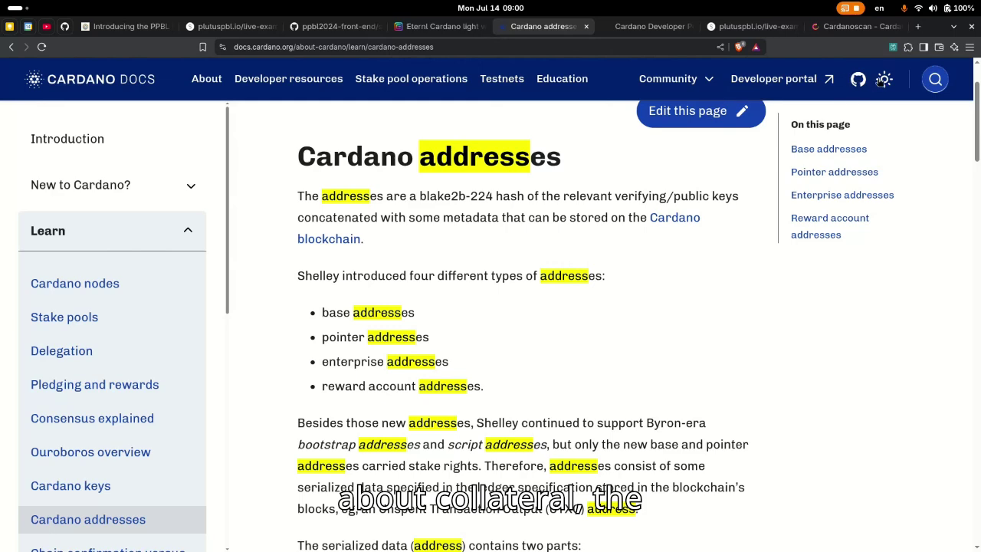
click(937, 84)
text(collateral)
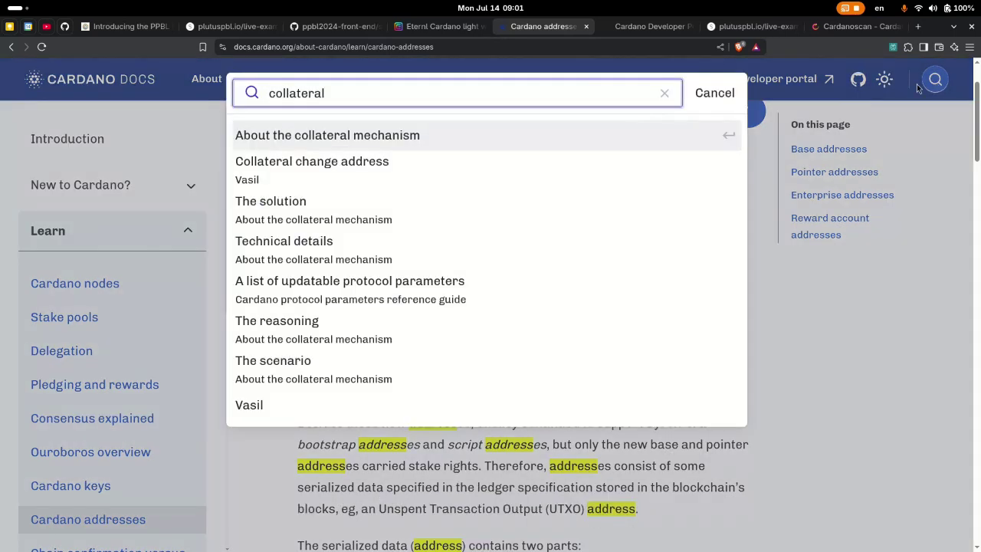
click(444, 136)
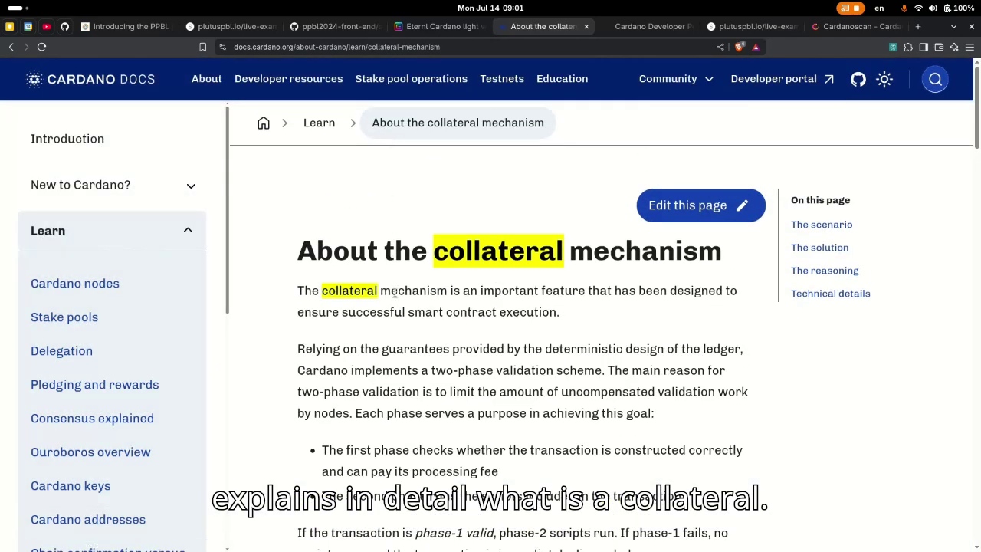
scroll(394, 292, down, 3)
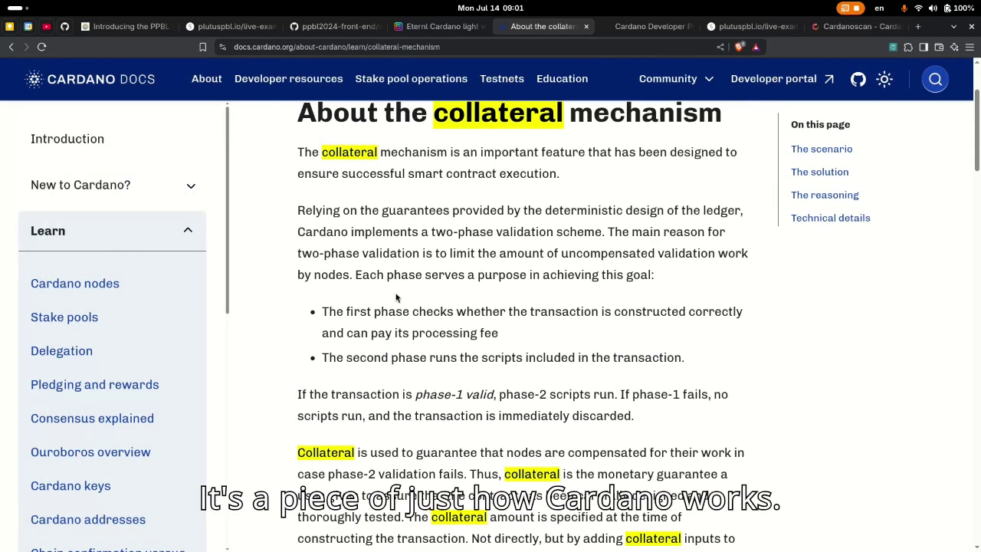
scroll(396, 297, up, 1)
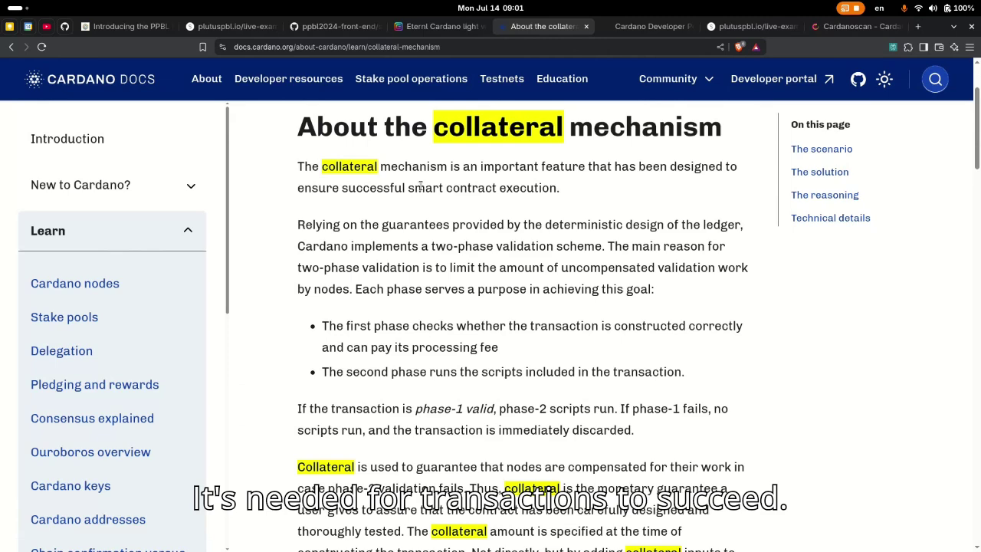
Expand the transaction's Reference Input in Eternl, then search Cardano Docs for "refe" and open the Reference inputs (CIP-31) section.
click(434, 26)
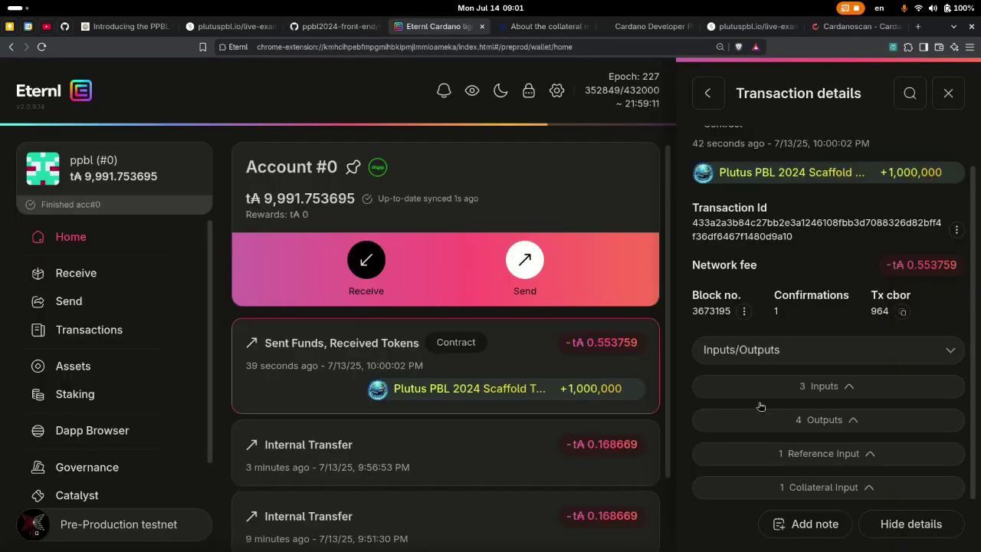
click(871, 456)
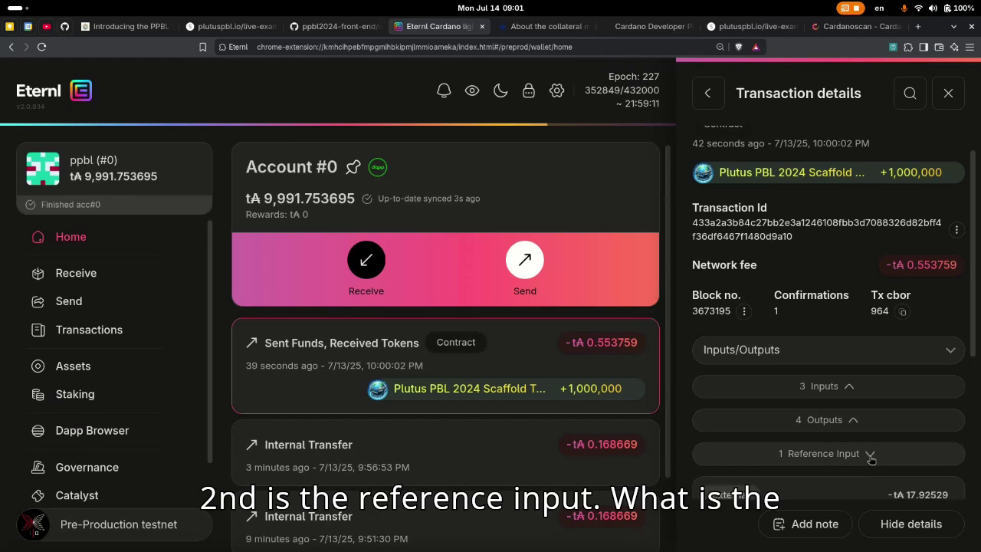
click(544, 26)
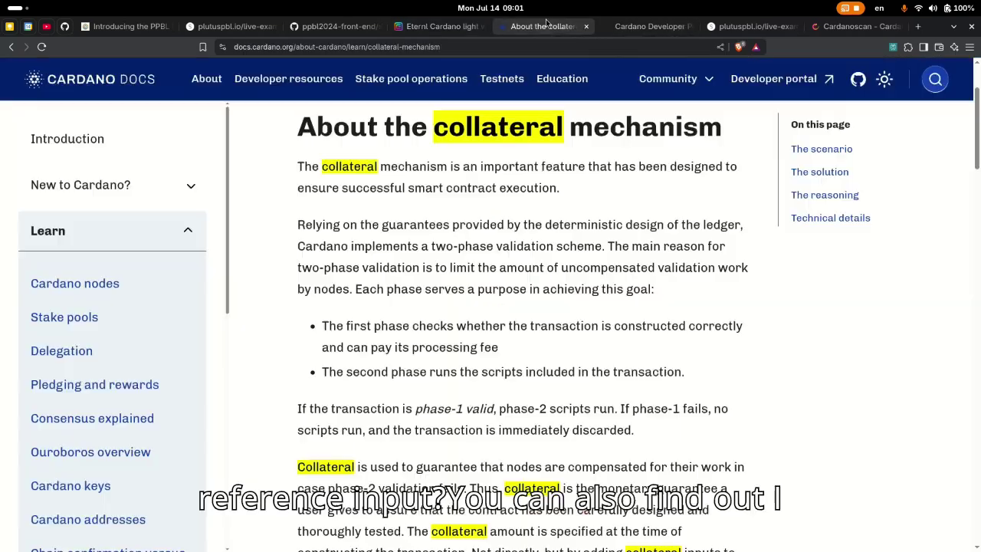
click(936, 85)
text(refe)
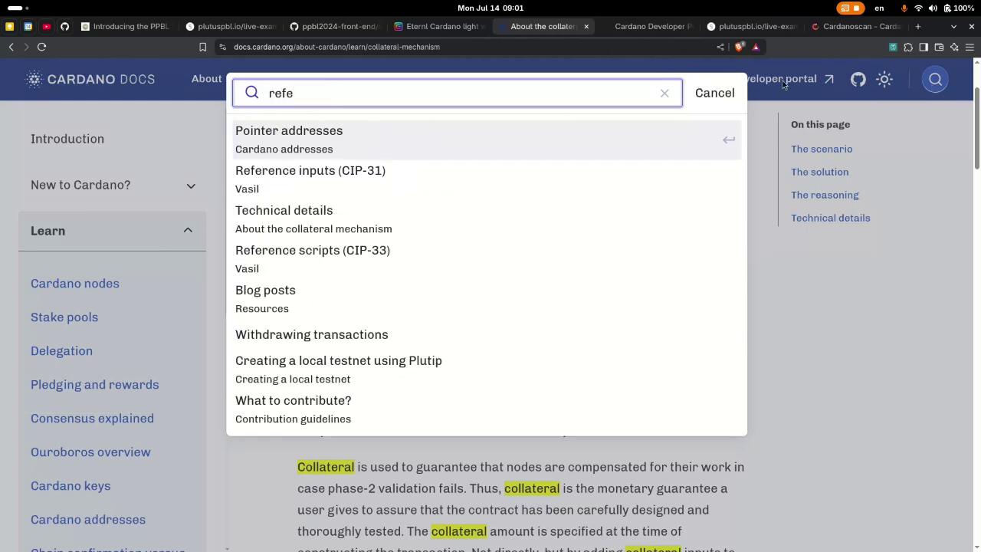
click(361, 174)
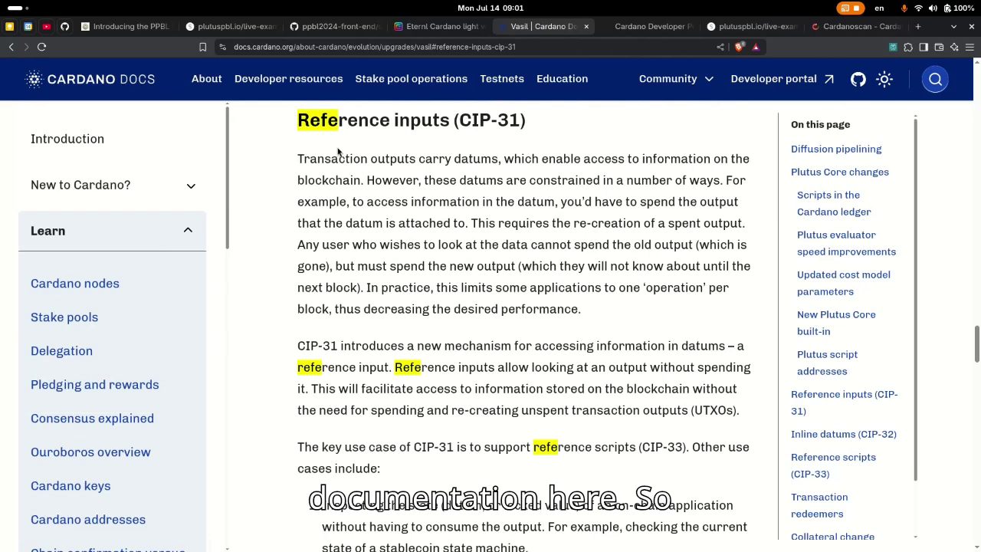
drag(293, 126, 473, 246)
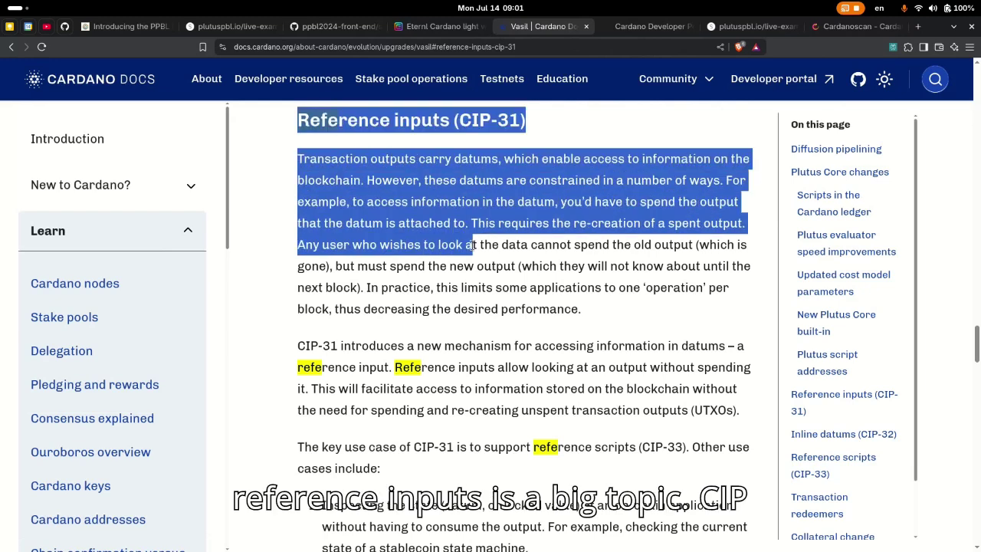
click(473, 245)
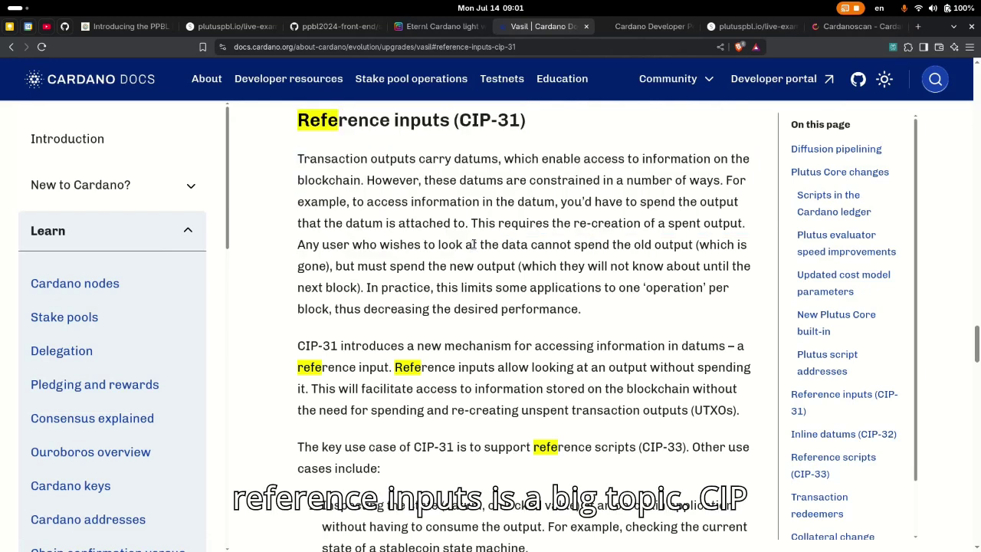
Close the blank new tab and the Cardanoscan tab, and return to the Eternl wallet.
click(918, 26)
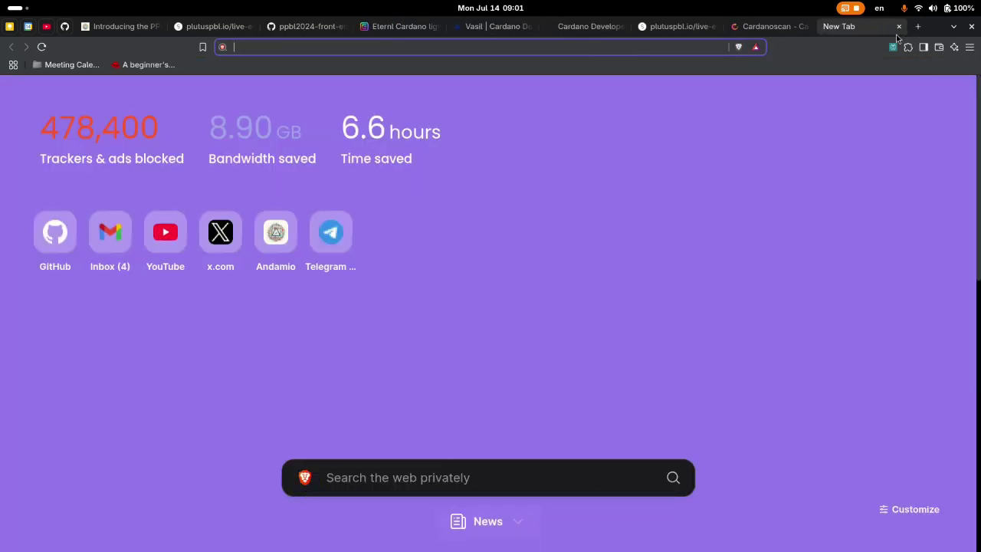
click(902, 29)
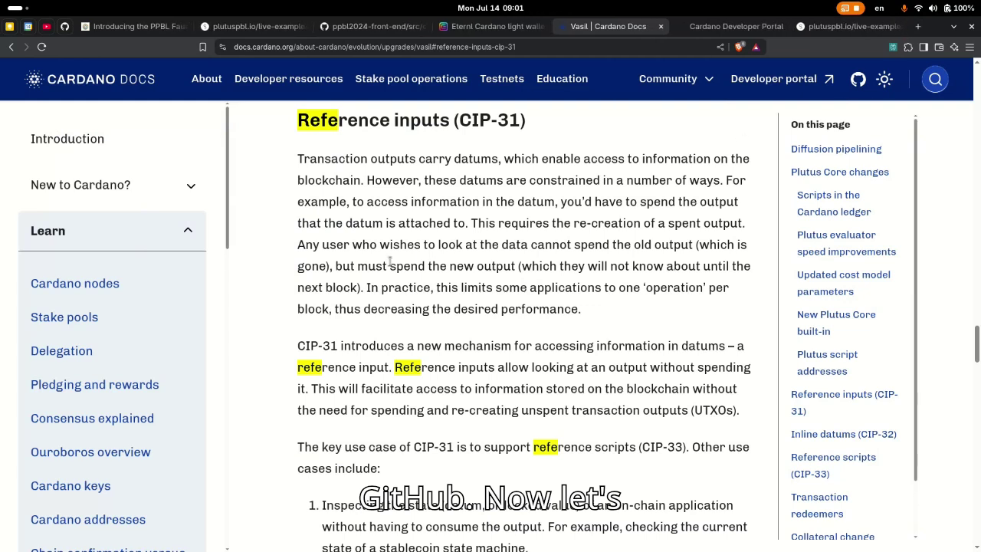
click(495, 26)
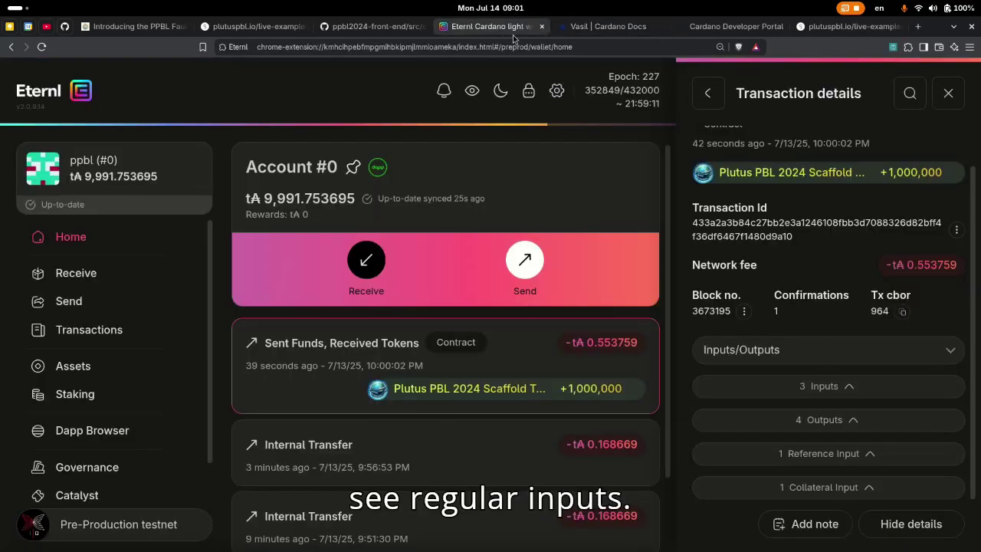
Expand the transaction's Inputs list and examine the first Account #0 input's address and PPBL 2024 token.
click(802, 386)
scroll(843, 387, down, 4)
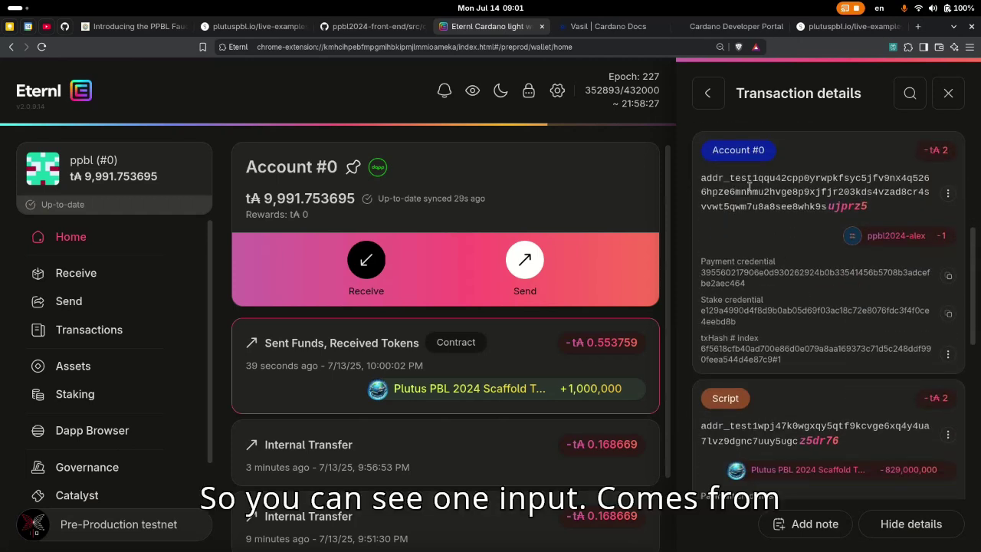
mouse_move(884, 236)
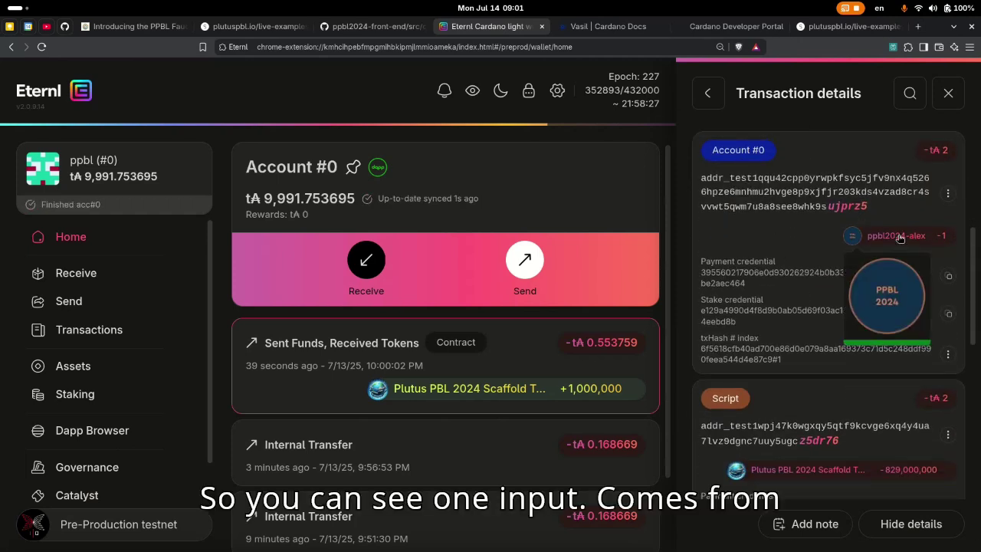
double_click(841, 207)
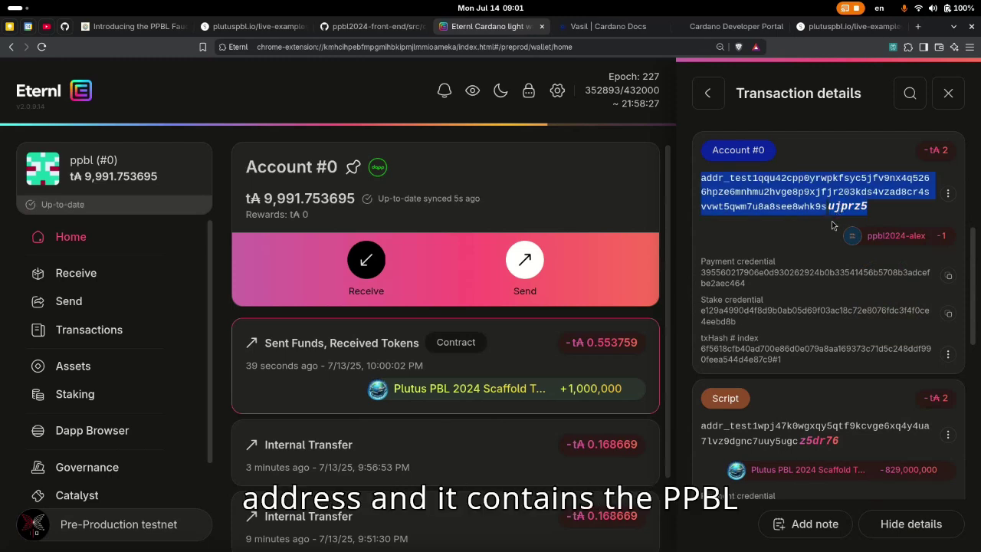
mouse_move(913, 232)
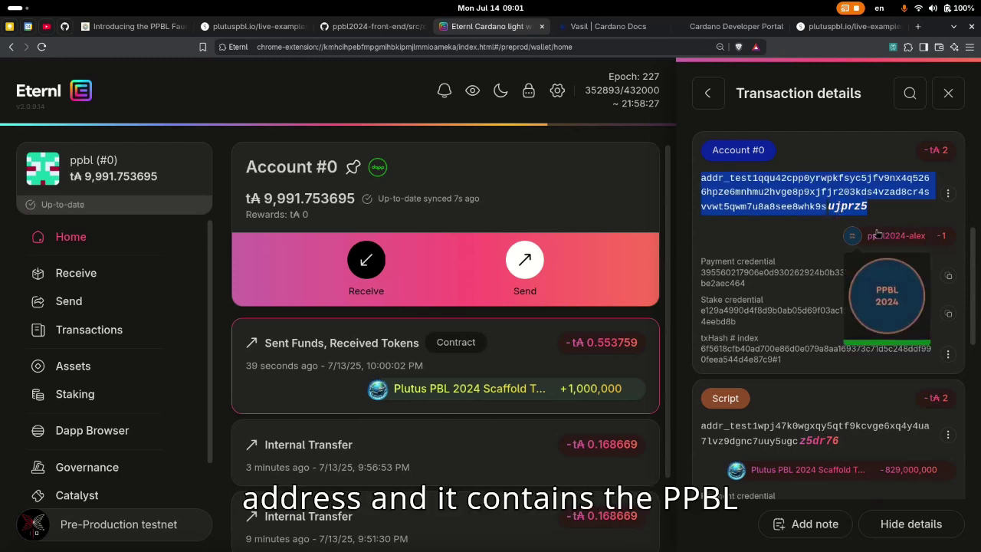
scroll(729, 230, down, 1)
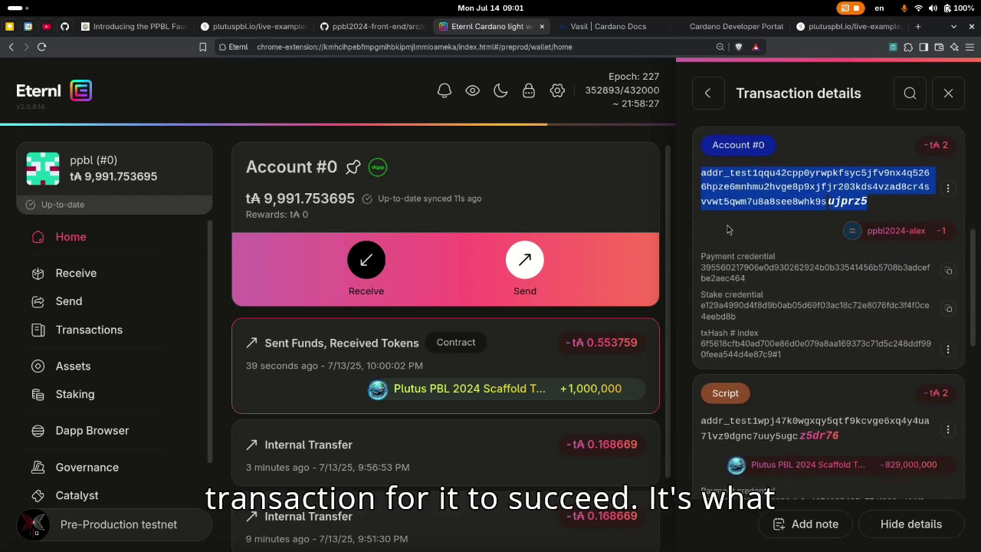
Examine the Script input's address, Scaffold tokens and Plutus datum in the transaction's Inputs list.
scroll(728, 230, down, 3)
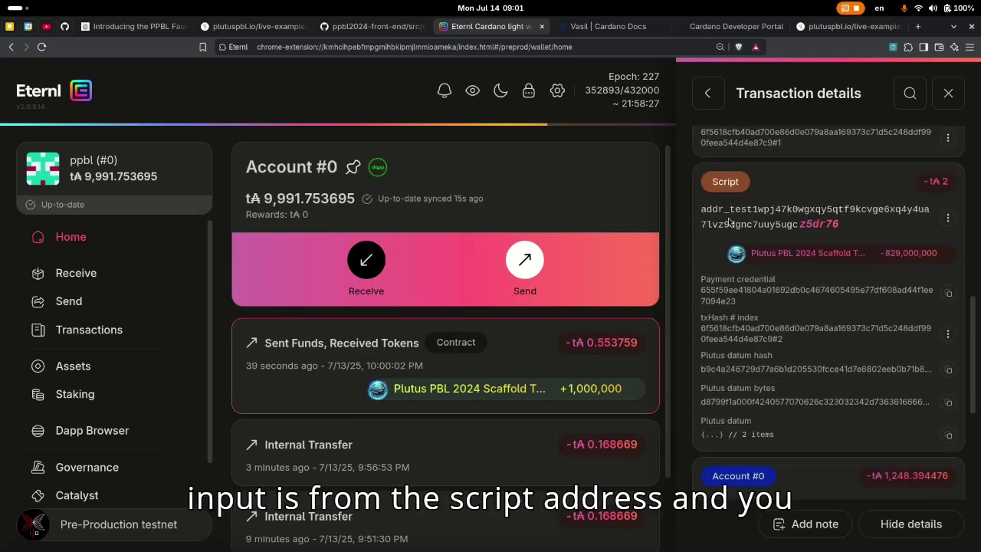
mouse_move(879, 253)
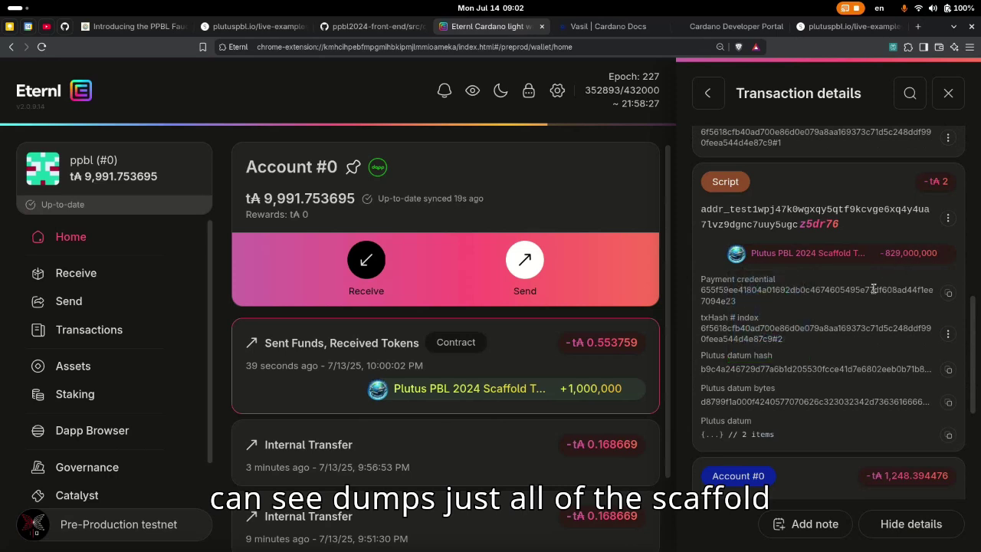
scroll(874, 289, down, 1)
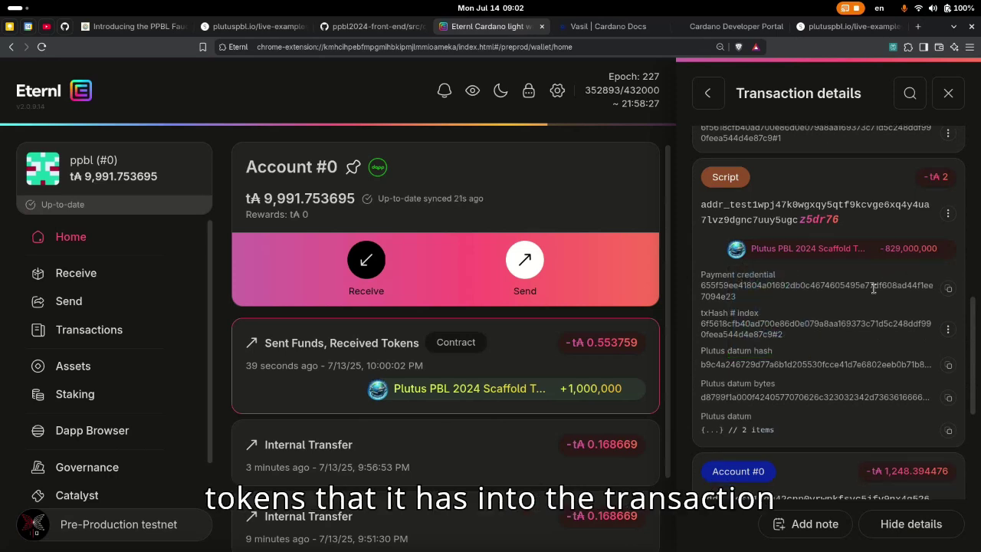
scroll(875, 293, down, 1)
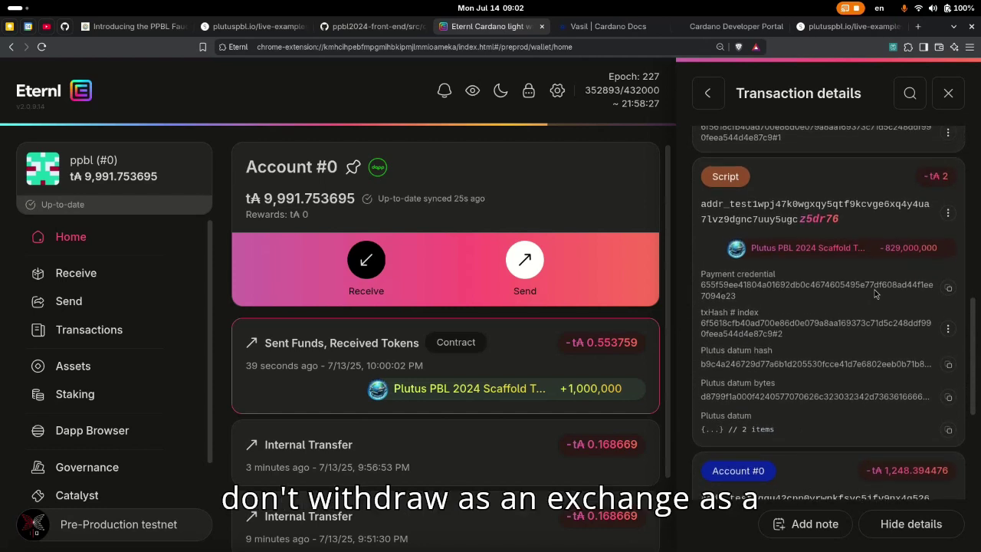
scroll(875, 294, up, 3)
scroll(876, 294, down, 1)
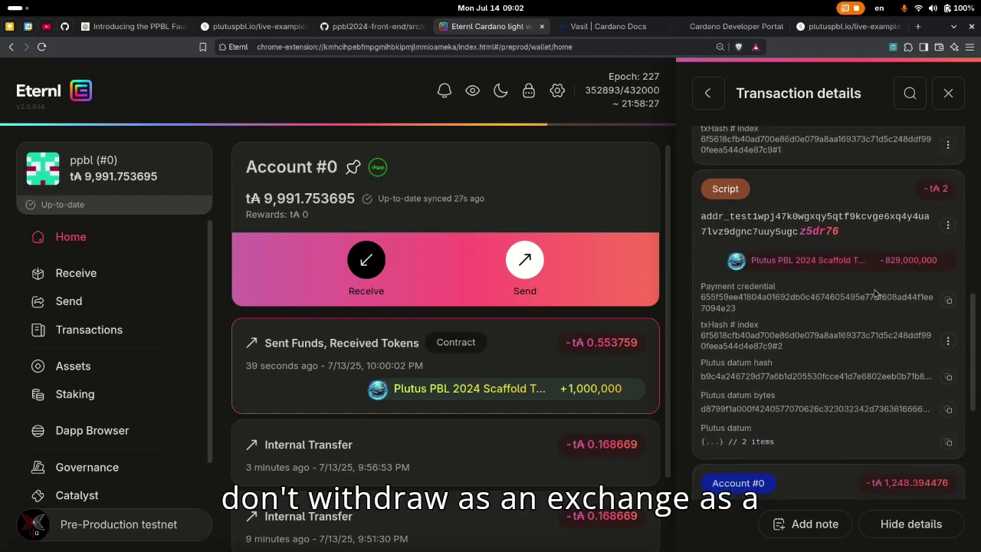
Examine the third input from Account #0, go back over the earlier inputs and collapse the Inputs list.
scroll(875, 294, down, 10)
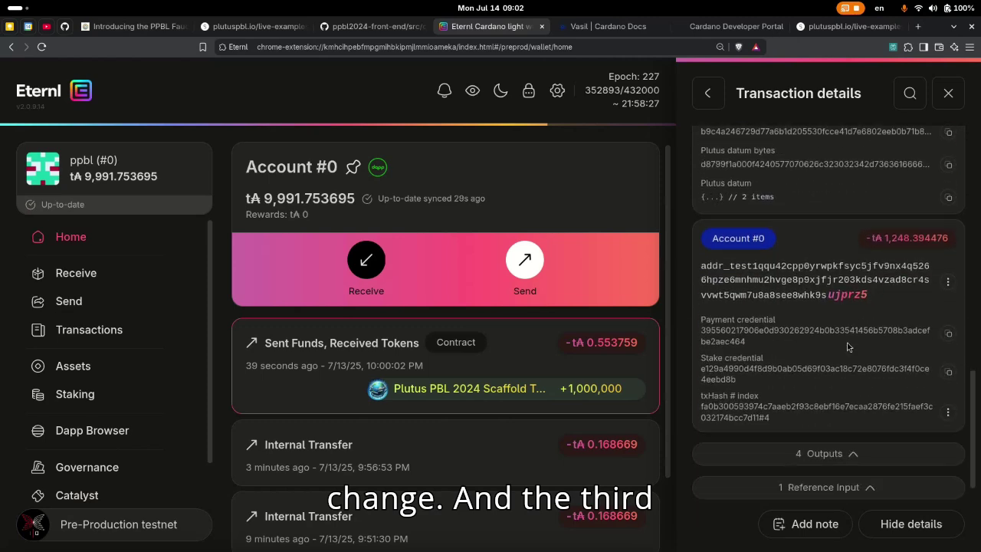
scroll(848, 347, up, 5)
scroll(772, 333, up, 1)
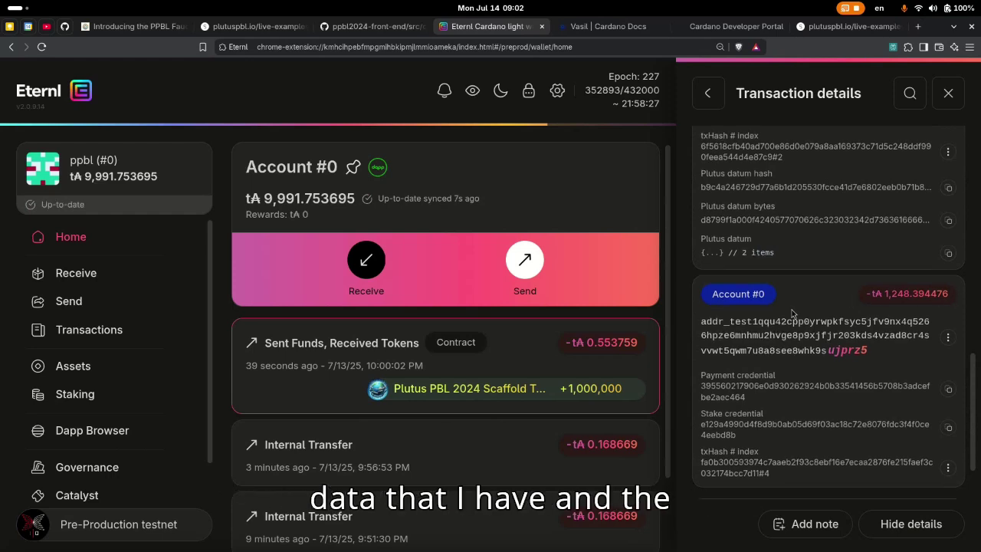
scroll(791, 308, down, 1)
scroll(791, 308, up, 7)
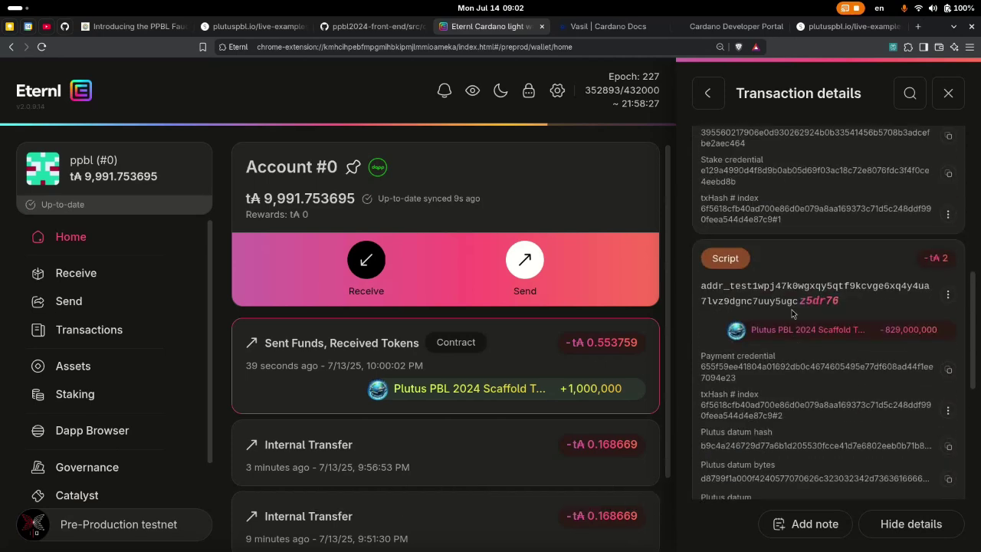
scroll(805, 295, up, 1)
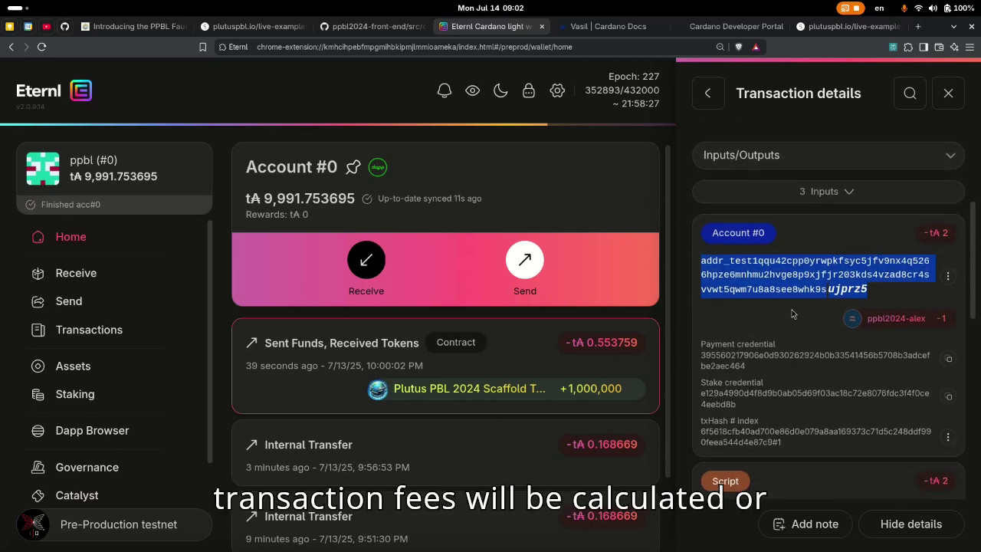
click(850, 195)
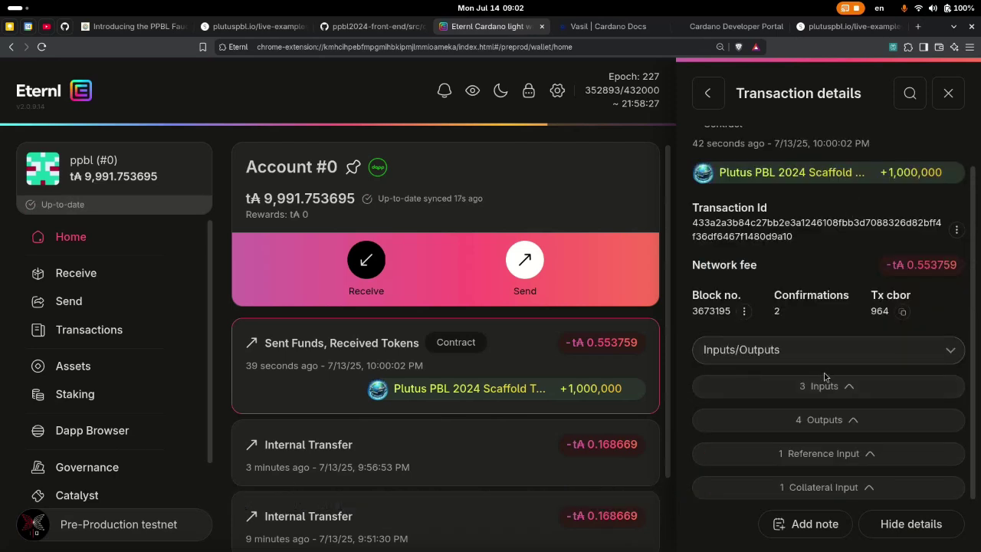
Expand the transaction's Outputs list and examine the first Account #0 output's address and Scaffold tokens.
click(850, 420)
scroll(849, 414, down, 4)
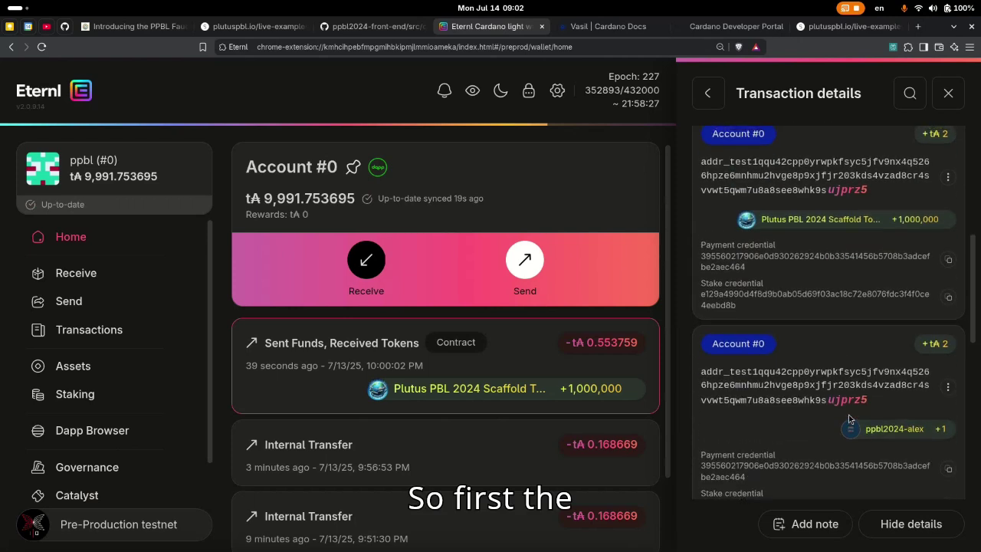
drag(736, 234, 842, 361)
click(841, 365)
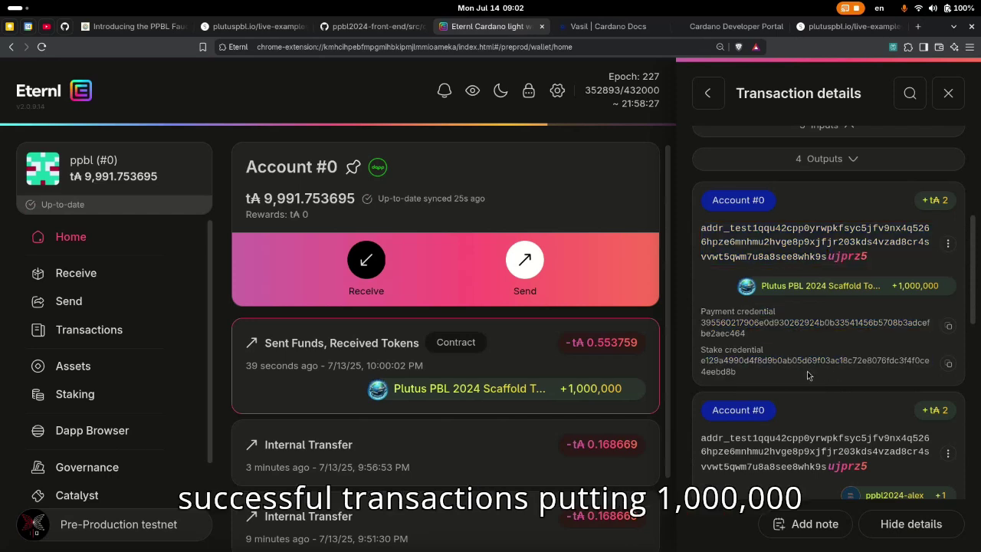
mouse_move(919, 294)
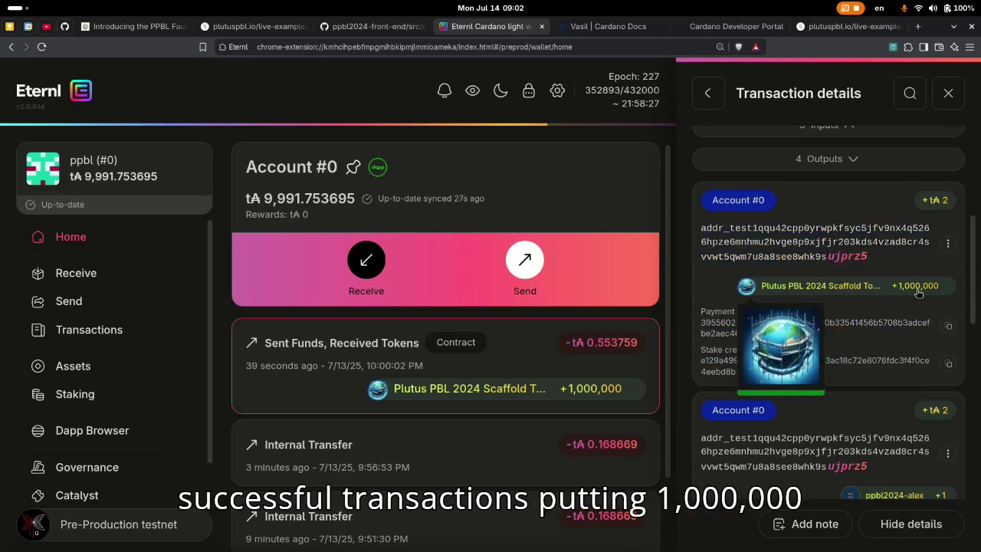
scroll(828, 341, down, 1)
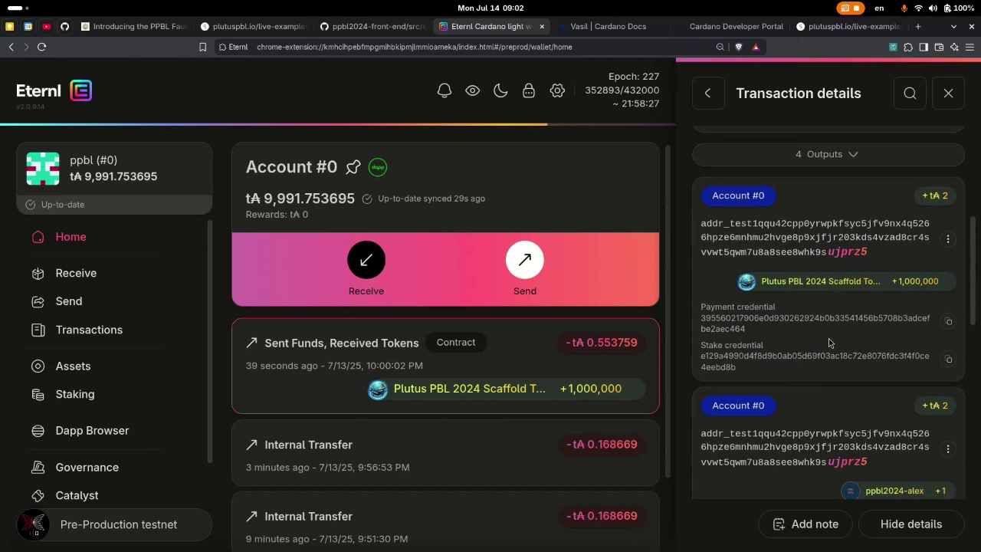
Examine the second Account #0 output's address and PPBL 2024 token, and compare it with the first output.
scroll(829, 338, down, 3)
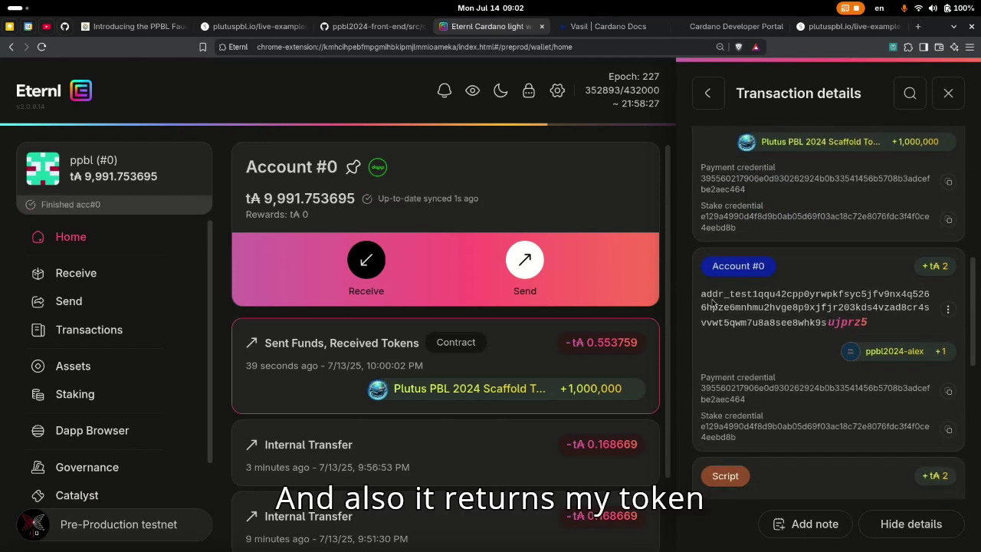
drag(700, 294, 839, 387)
click(772, 320)
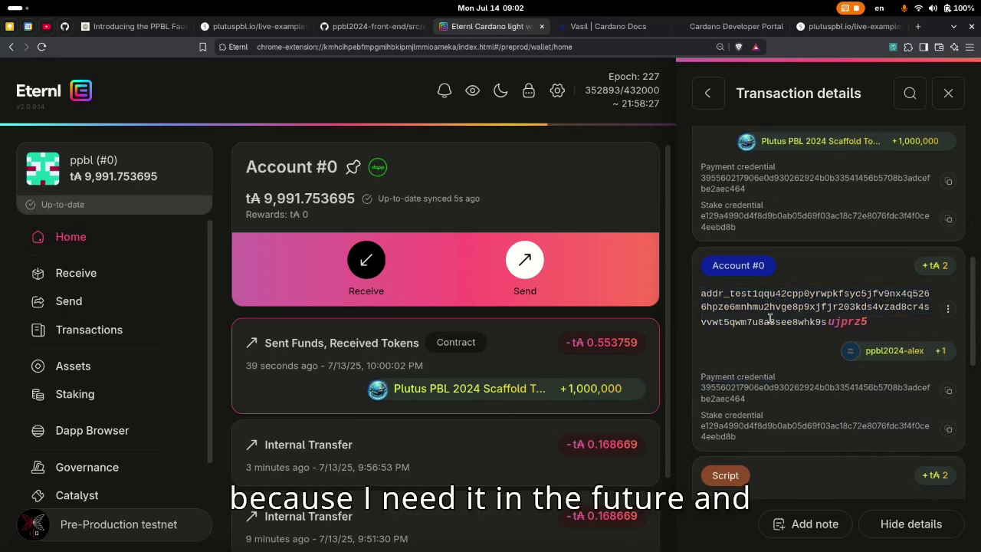
scroll(773, 323, up, 1)
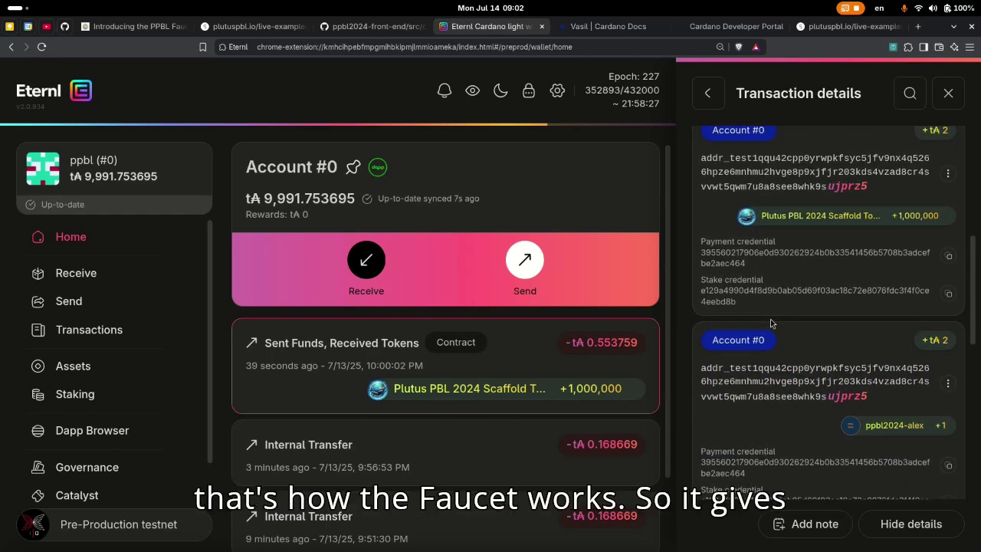
scroll(771, 324, down, 1)
scroll(772, 314, up, 2)
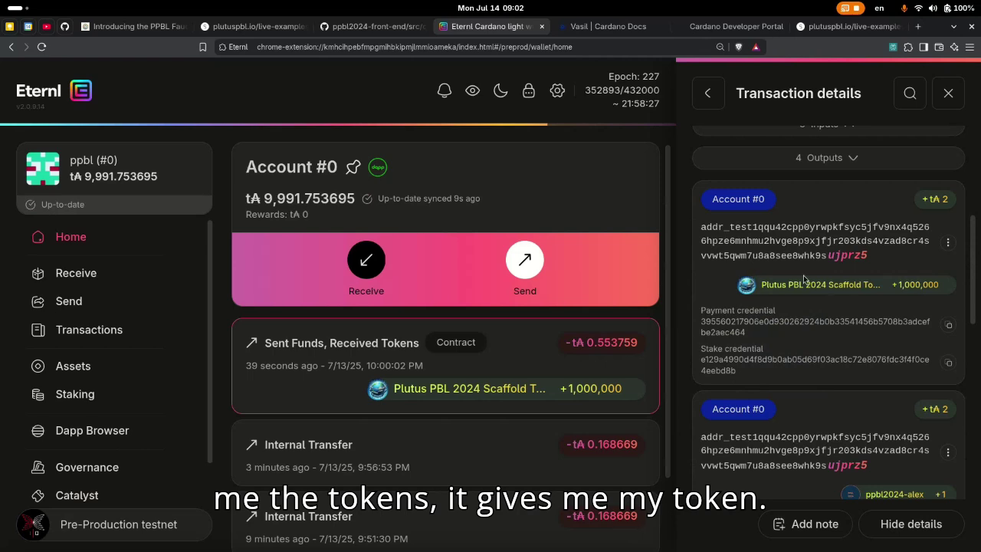
Examine the Script output's address, Scaffold tokens and Plutus datum in the transaction's Outputs list.
scroll(771, 281, down, 4)
scroll(741, 283, down, 3)
drag(699, 179, 861, 194)
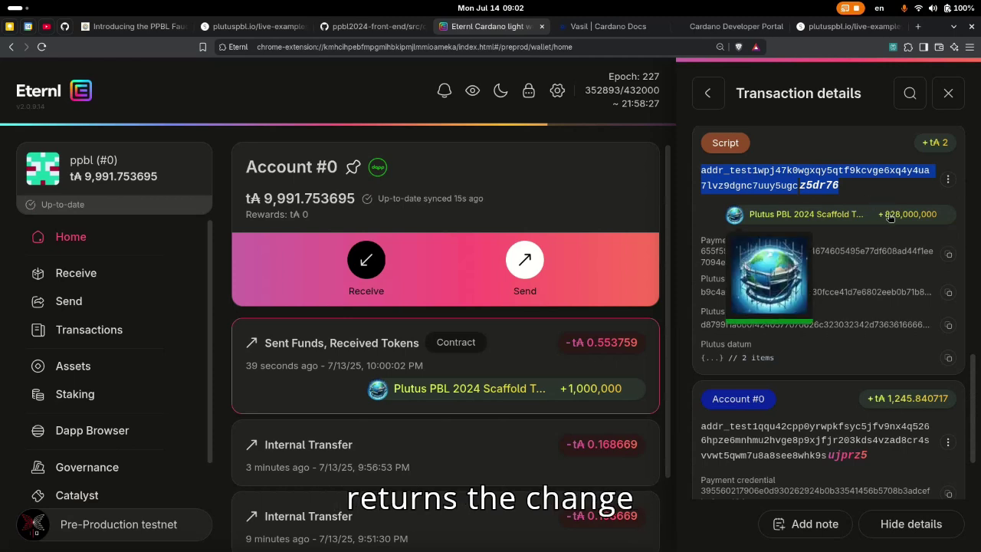
click(866, 259)
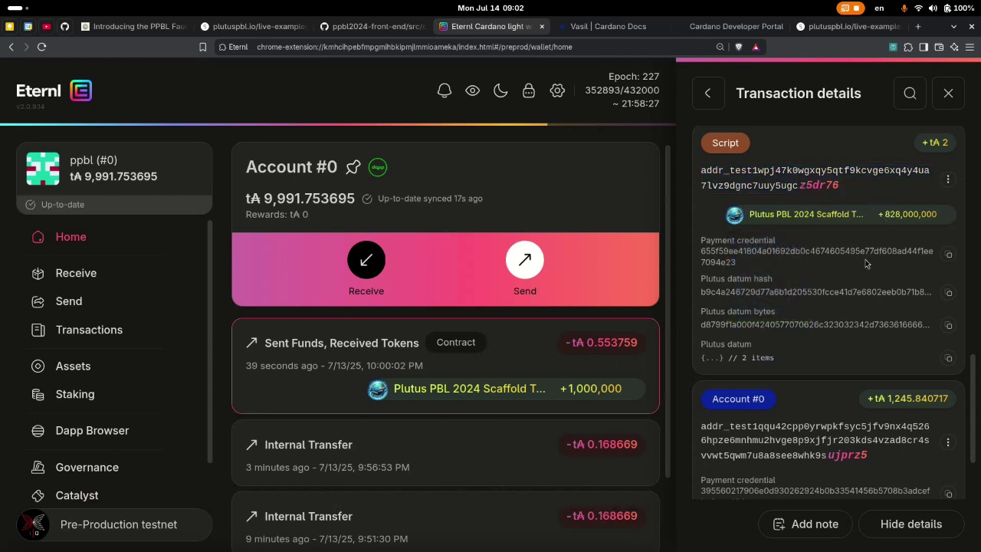
scroll(866, 264, down, 1)
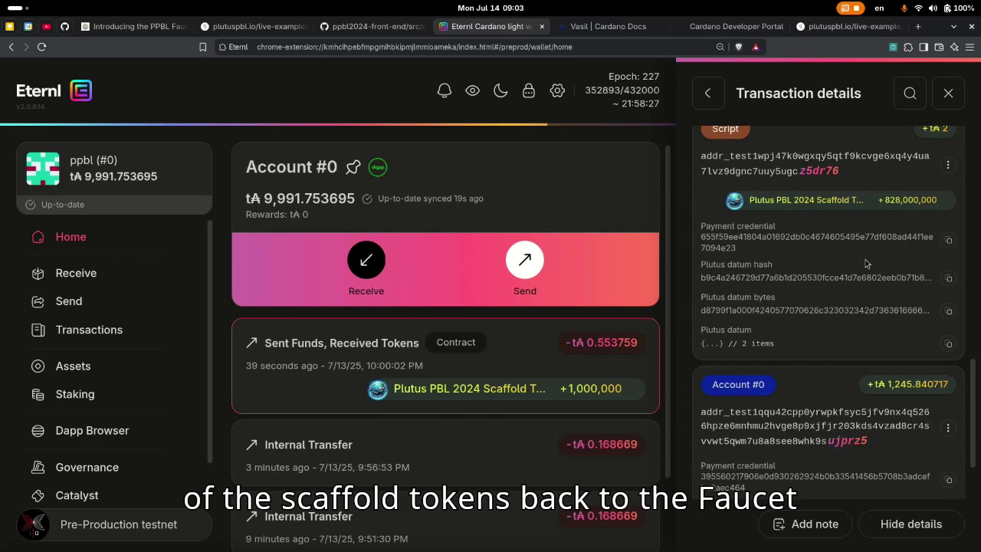
Examine the address and returned ADA amount of the last Account #0 output.
scroll(866, 264, down, 6)
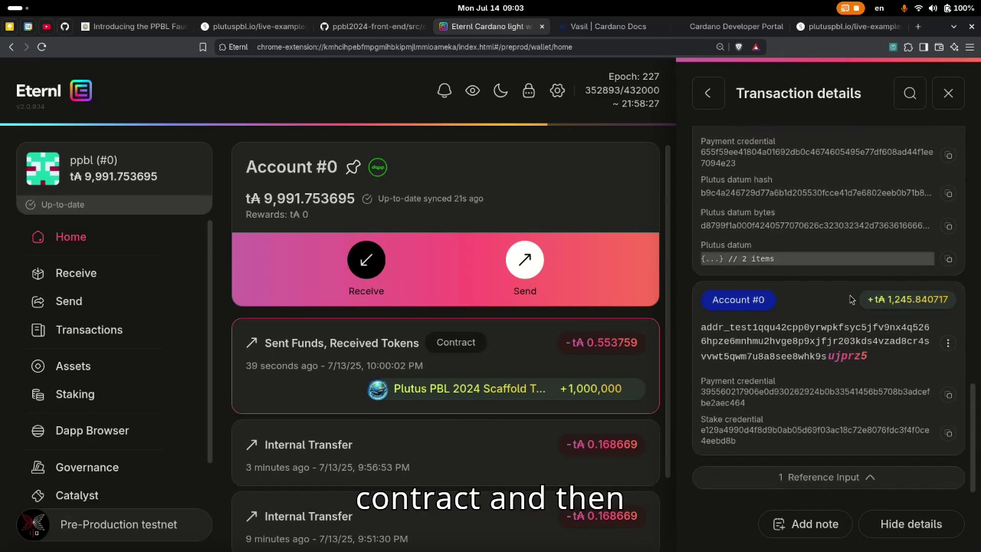
scroll(780, 387, down, 2)
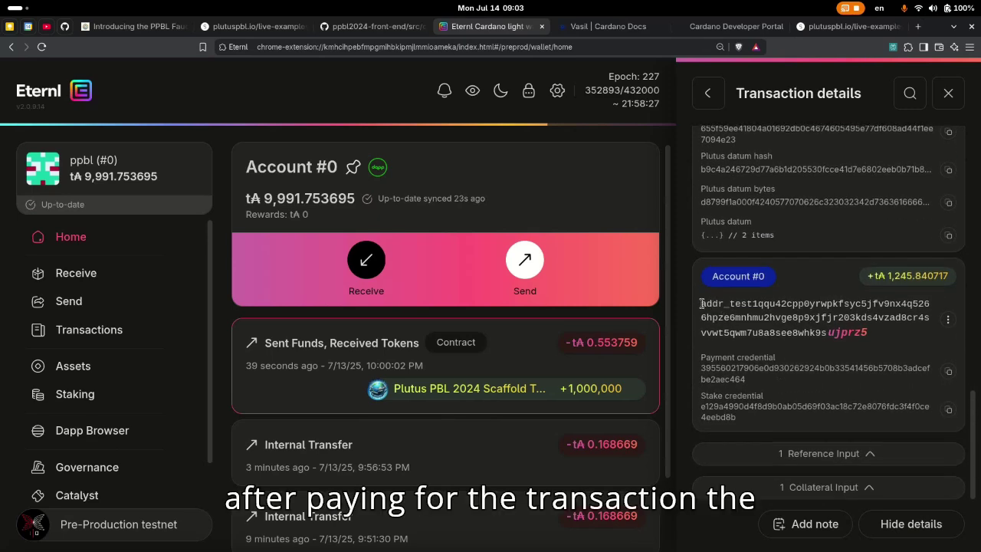
drag(701, 303, 900, 333)
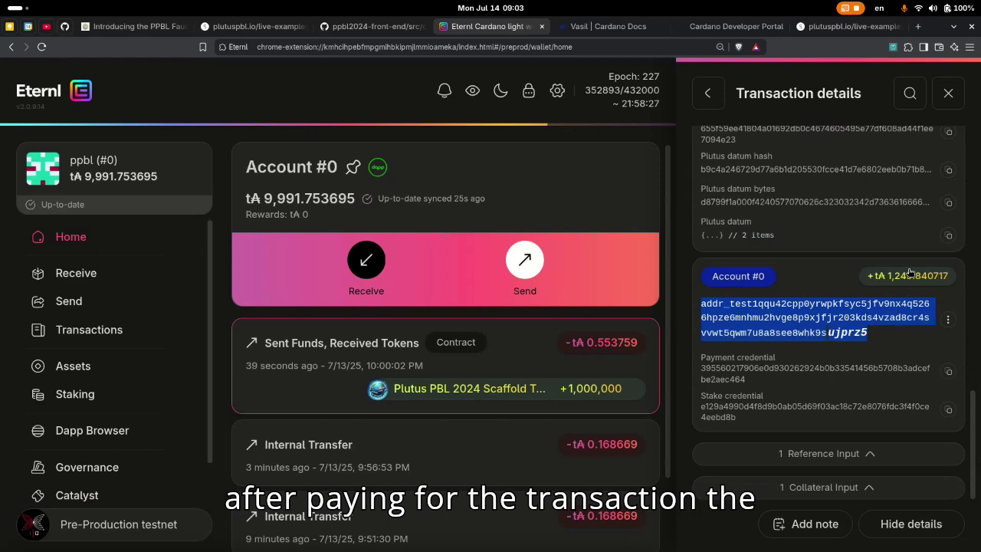
Go back over the earlier outputs, collapse the Outputs list and return to the transaction's summary.
scroll(910, 276, up, 5)
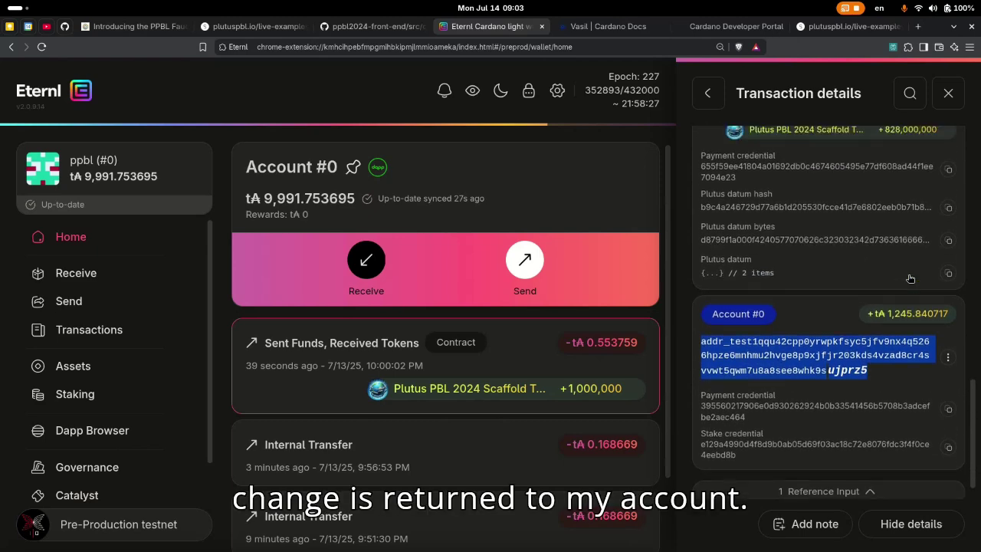
scroll(910, 276, up, 10)
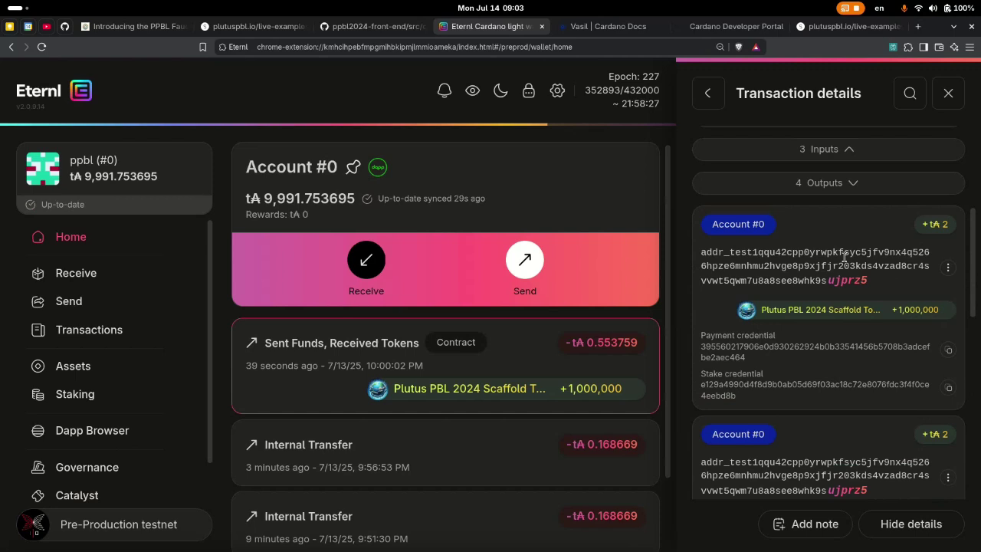
scroll(794, 220, up, 4)
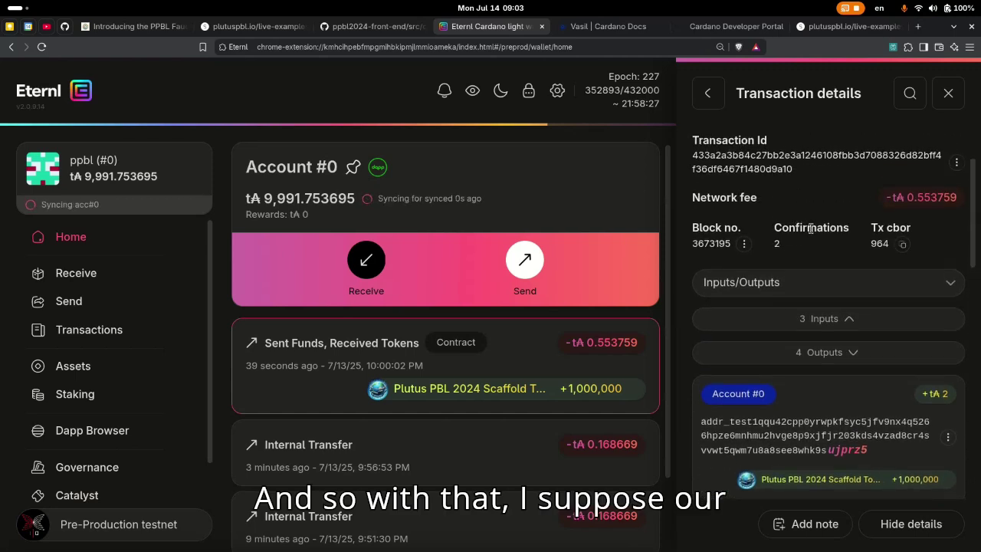
click(861, 361)
scroll(831, 298, up, 2)
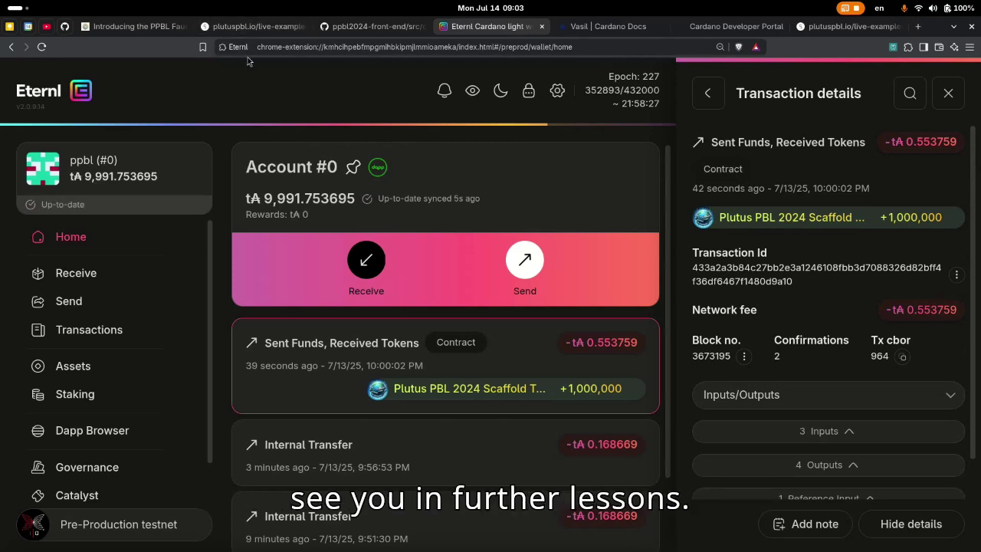
key(alt+Tab)
key(alt+Tab)
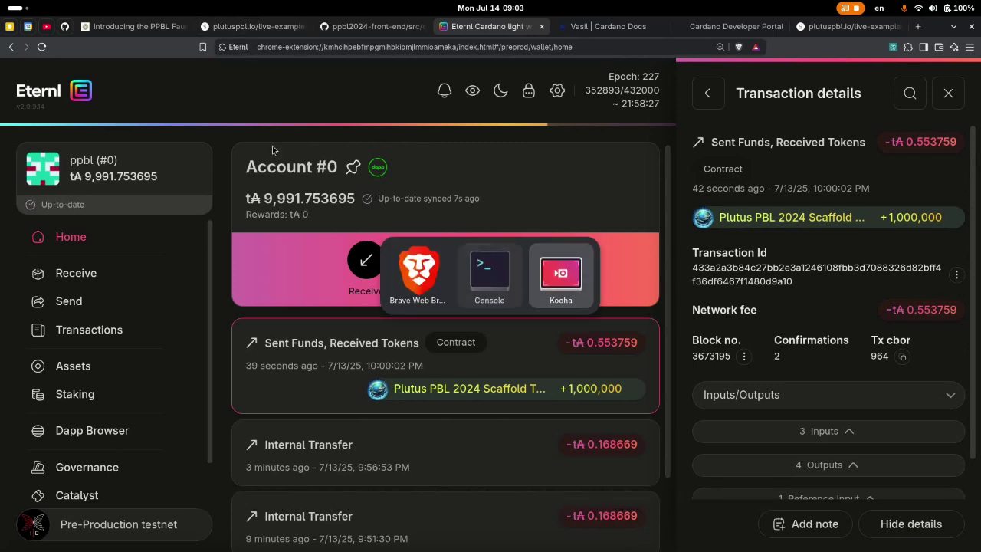